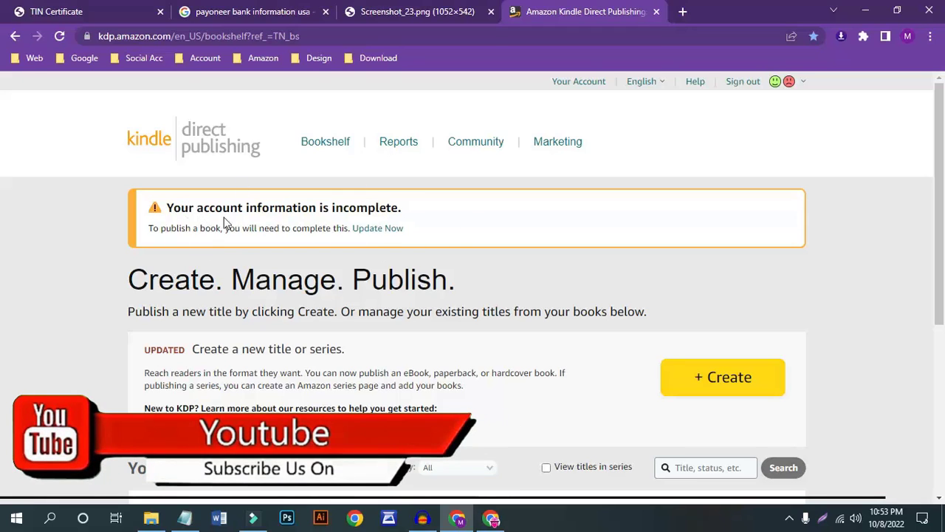
Step: Start updating the incomplete account information and open the bank country choices in the Getting Paid section
left_click(378, 231)
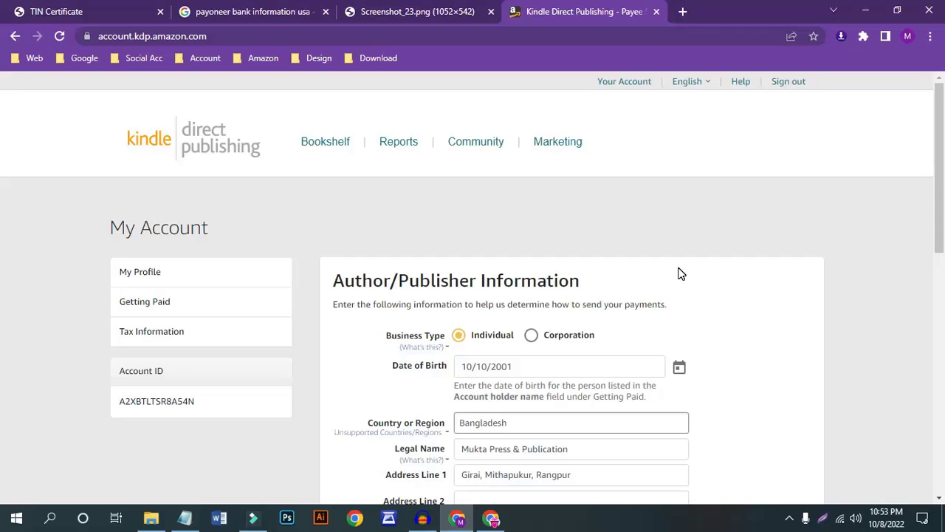
scroll(706, 264, "down", 8)
scroll(707, 264, "up", 2)
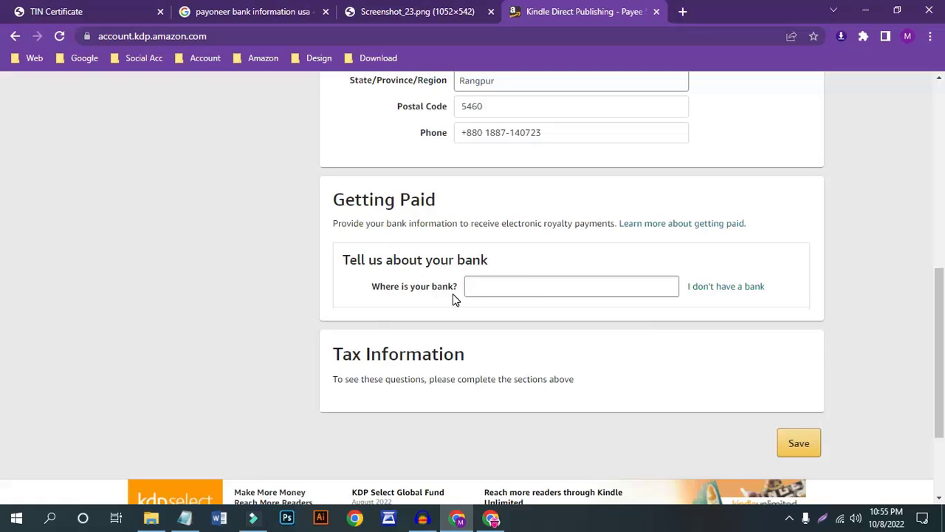
left_click(525, 289)
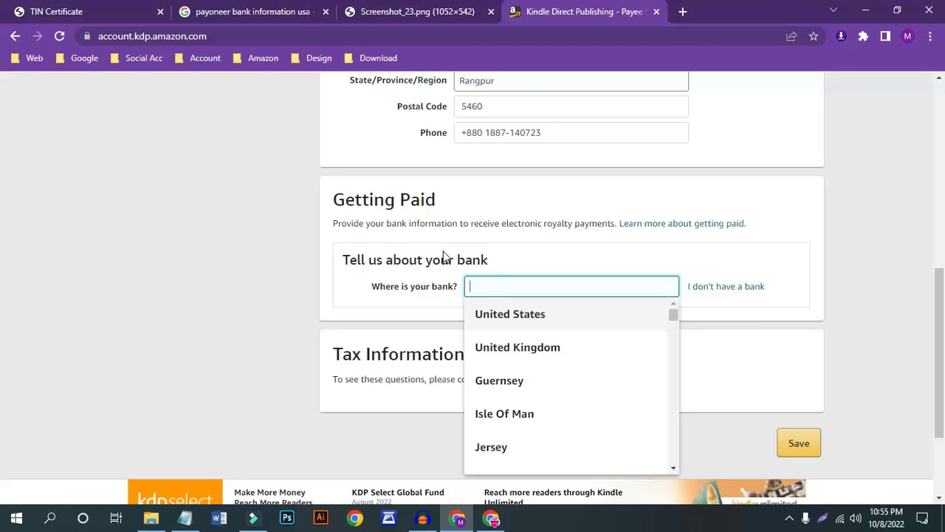
Step: Check the example Payoneer USD receiving account details and the Receiving accounts option in the Banks & cards screenshot
left_click(229, 9)
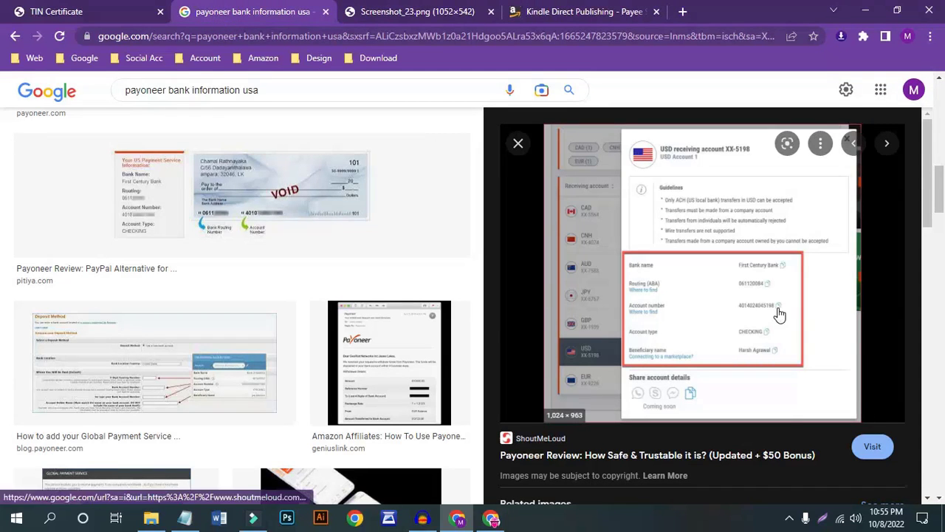
left_click(565, 11)
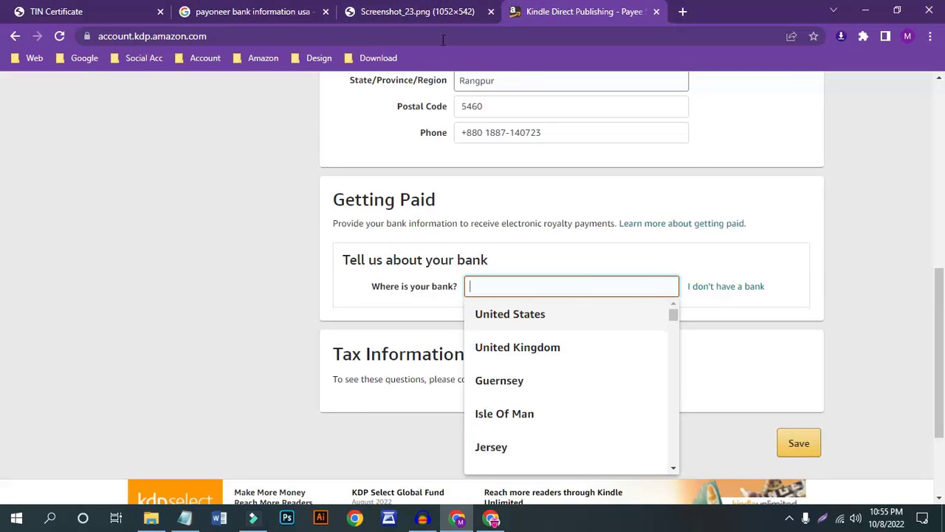
left_click(390, 12)
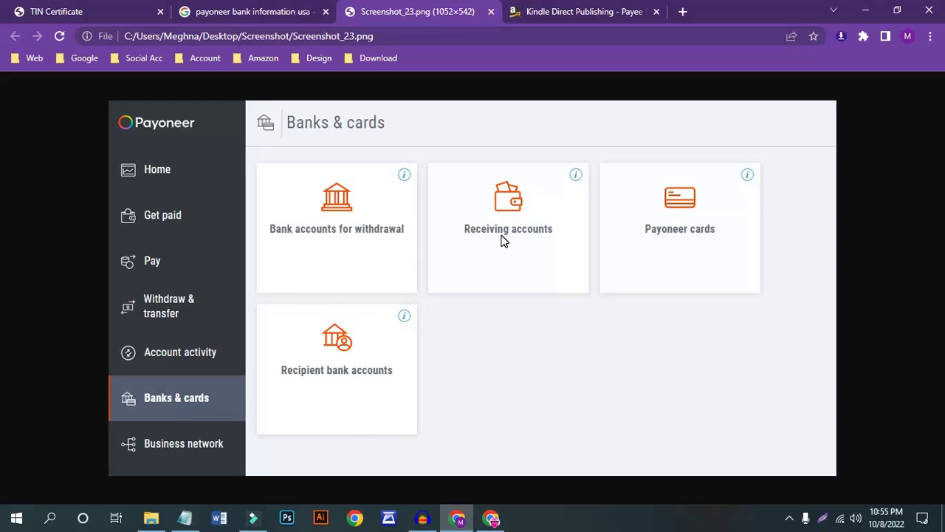
left_click(288, 11)
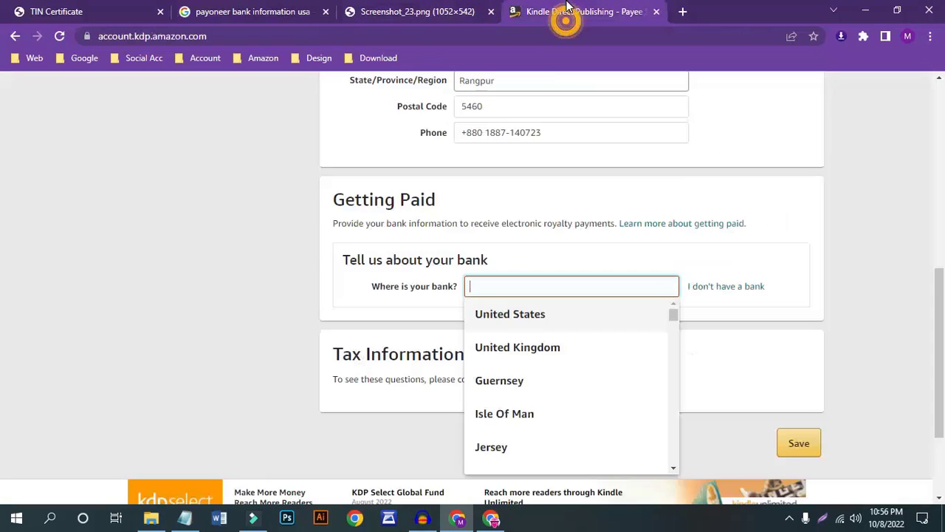
left_click(566, 10)
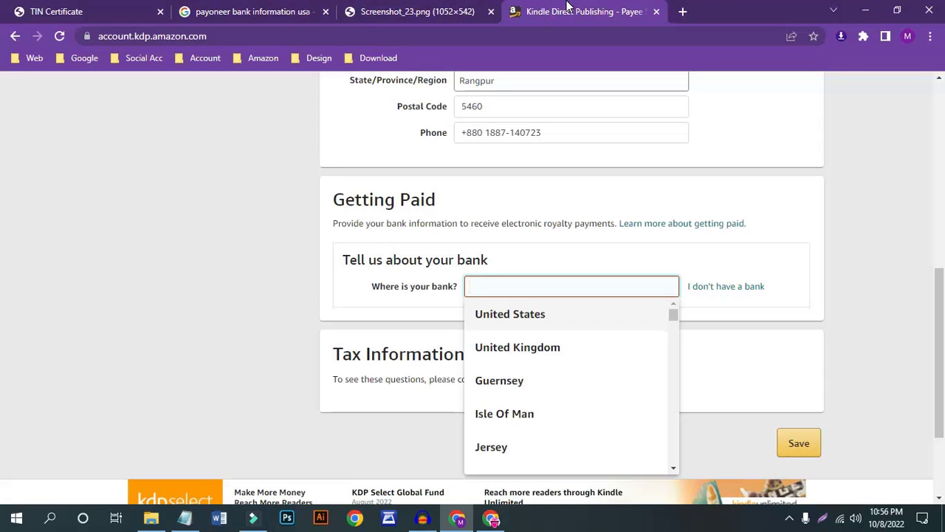
left_click(367, 10)
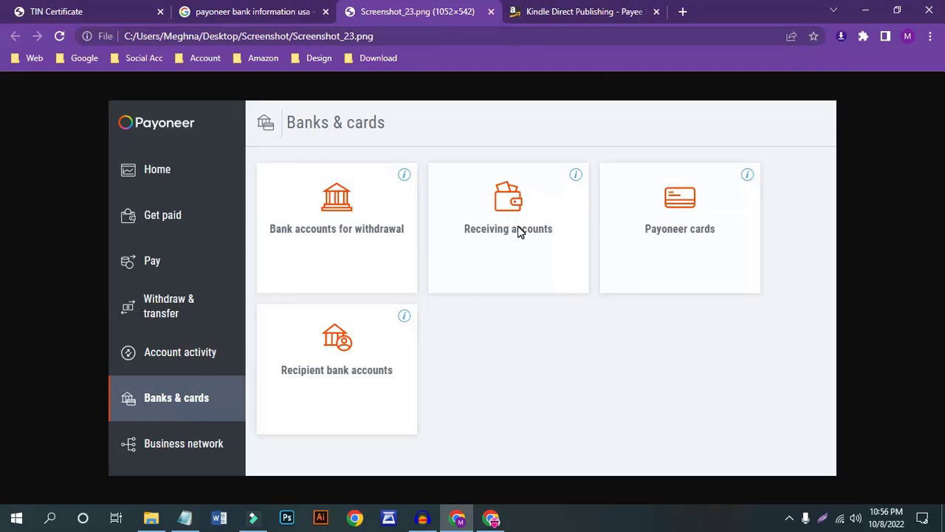
Step: Set the bank location to United States and copy the beneficiary's name from the Notepad notes into the account holder name
left_click(602, 9)
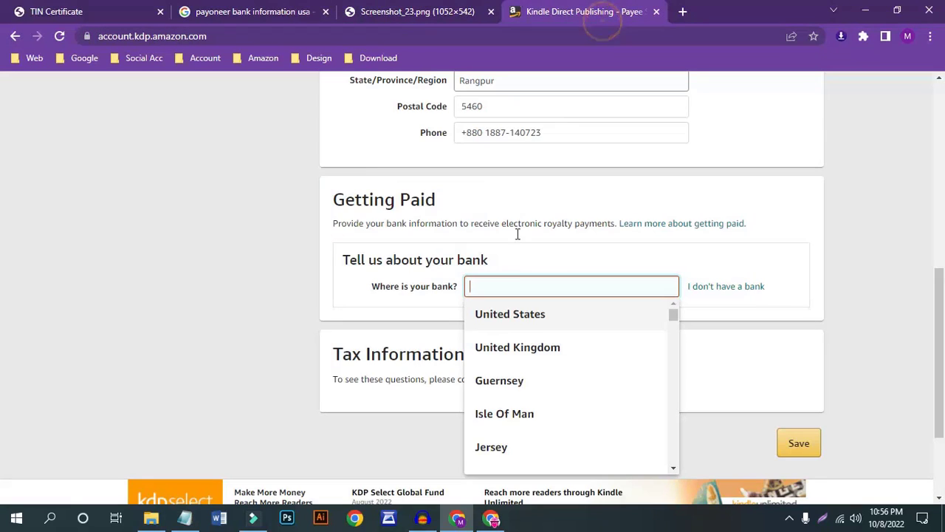
left_click(513, 315)
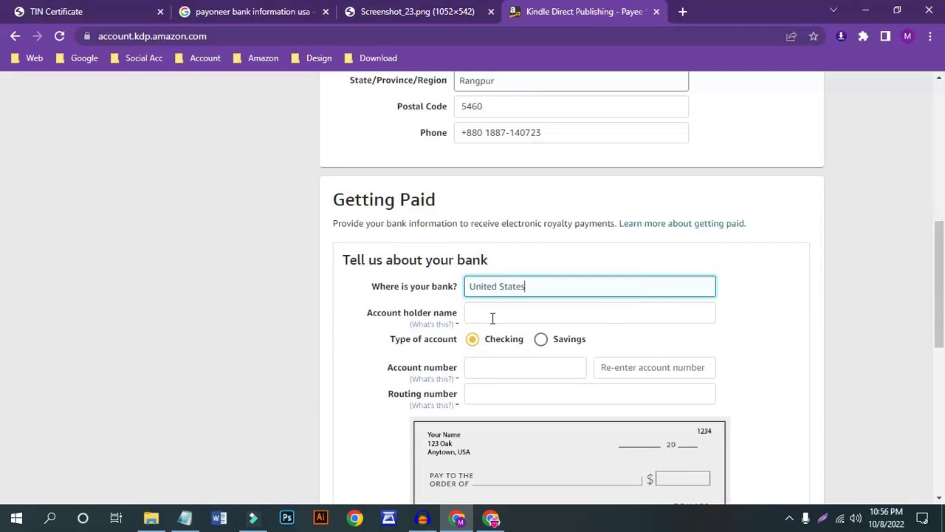
key("alt+Tab")
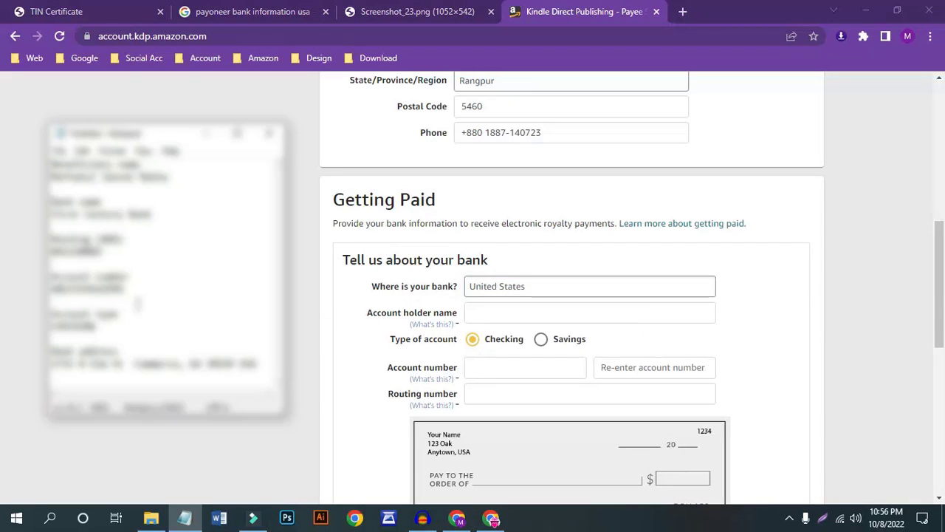
left_click_drag(170, 176, 51, 177)
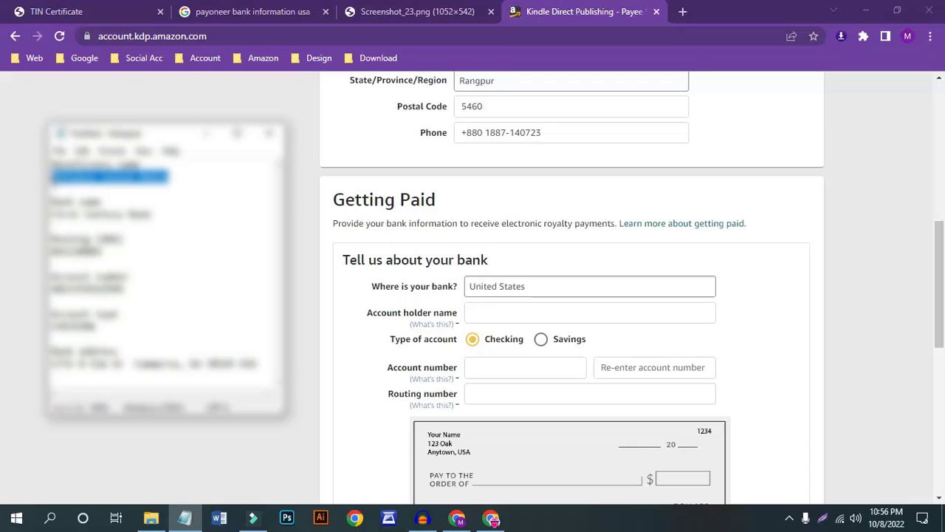
left_click(504, 312)
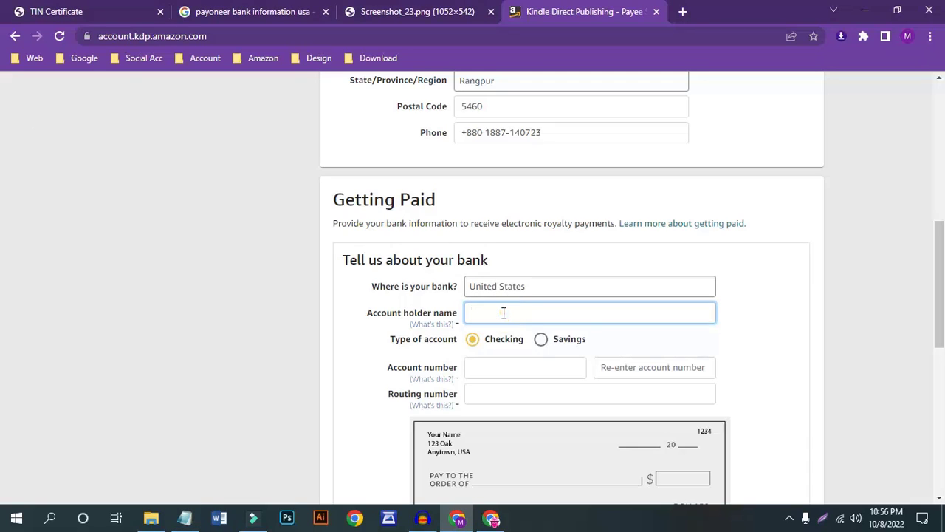
key("ctrl+v")
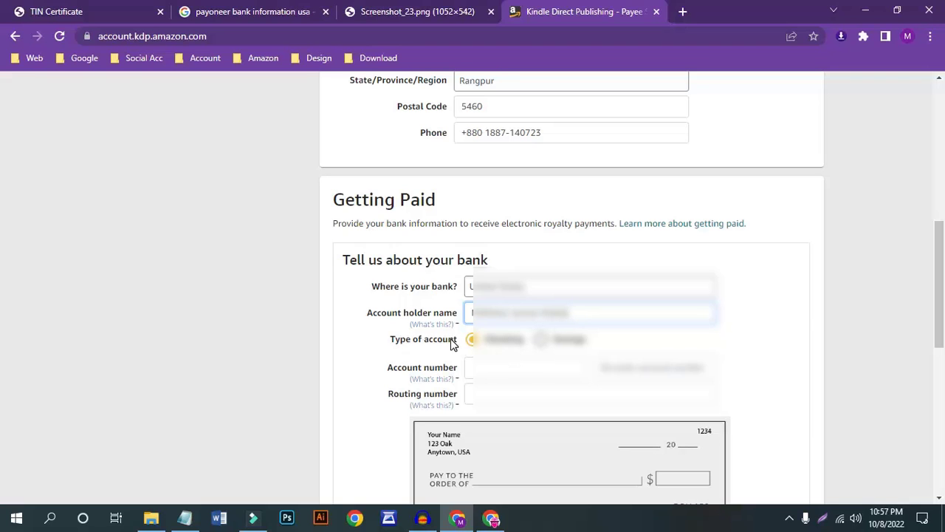
Step: Look up the account type in the example Payoneer receiving account and in the Notepad bank details
left_click(244, 11)
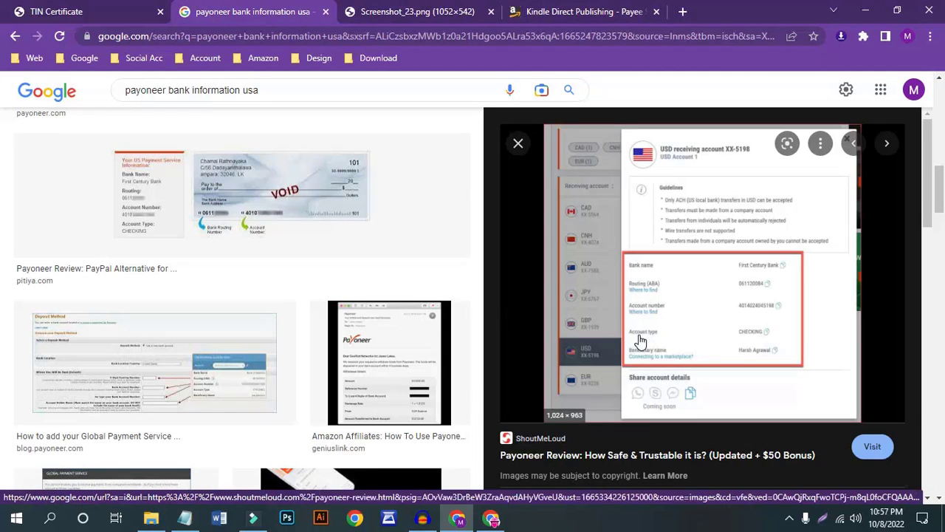
left_click(580, 11)
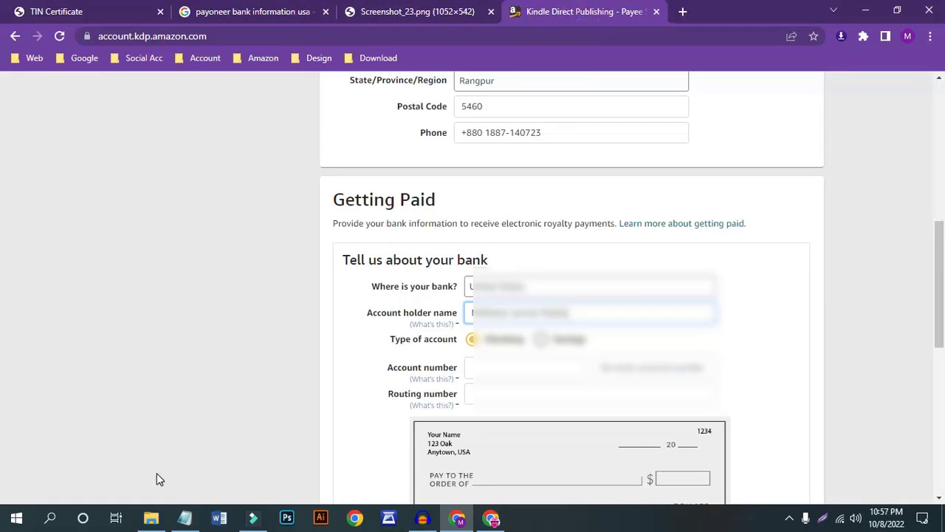
left_click(184, 517)
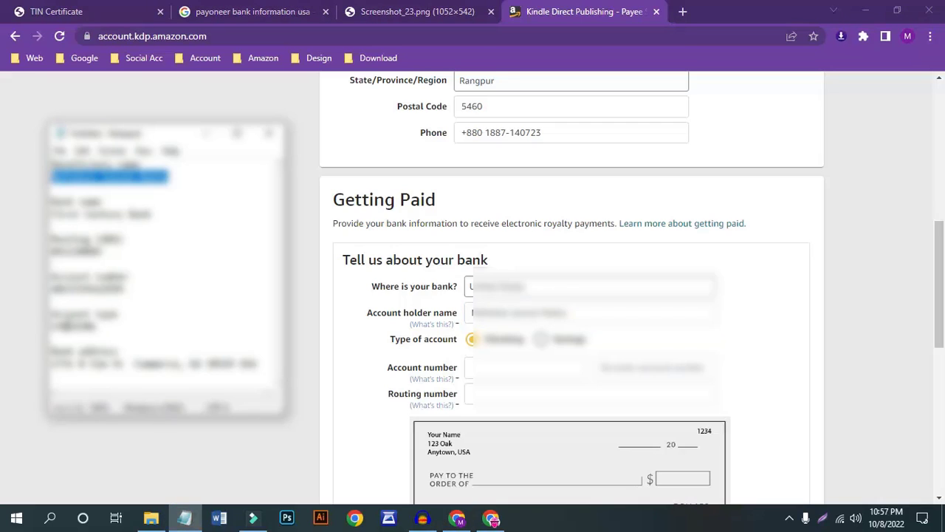
left_click(606, 338)
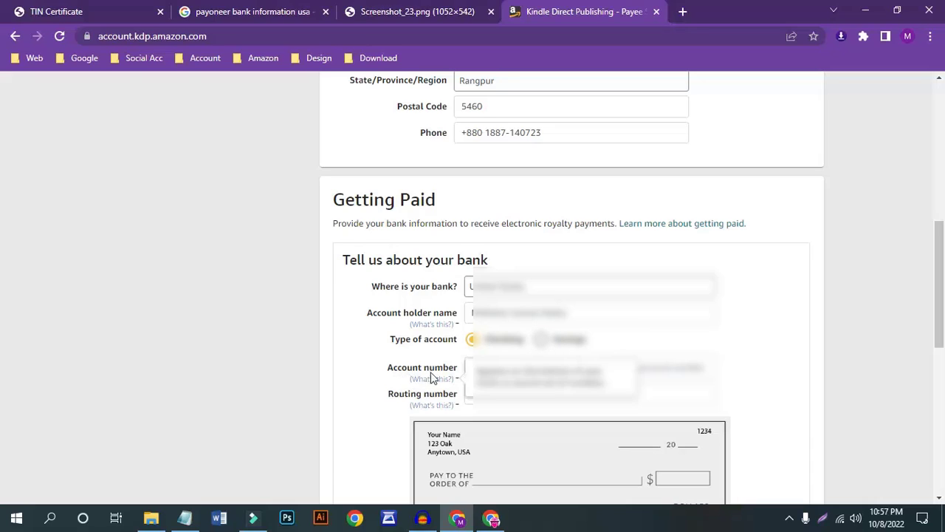
Step: Copy the account number from the Notepad bank details into both the account number and re-enter account number fields
left_click(185, 518)
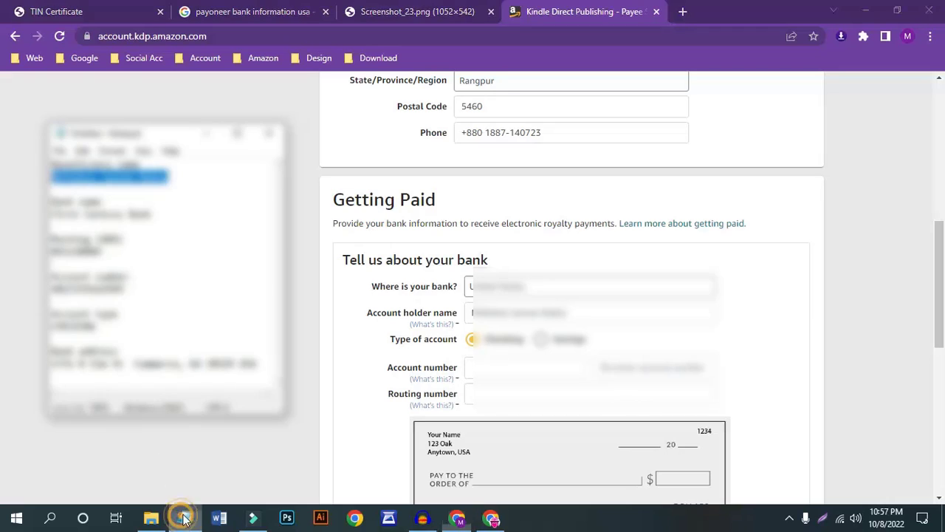
left_click_drag(127, 289, 49, 288)
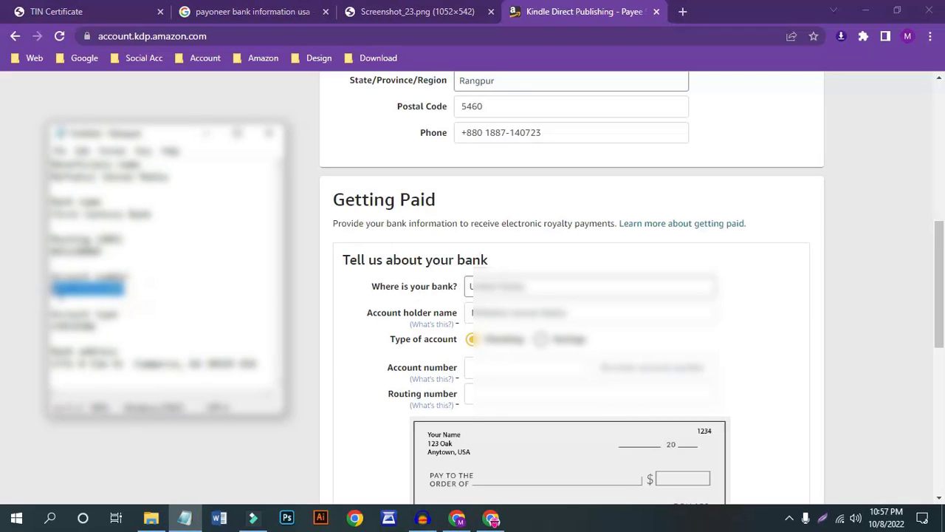
right_click(51, 293)
left_click(92, 143)
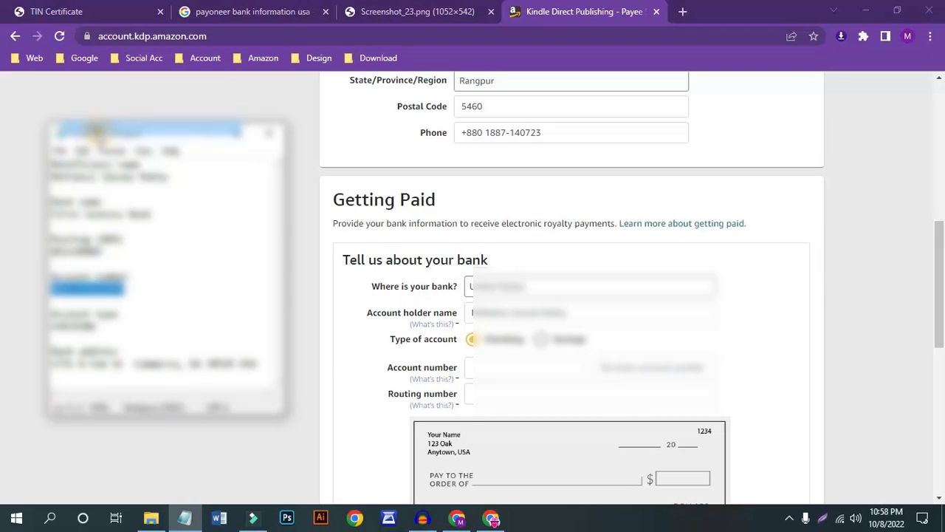
left_click(513, 373)
right_click(513, 373)
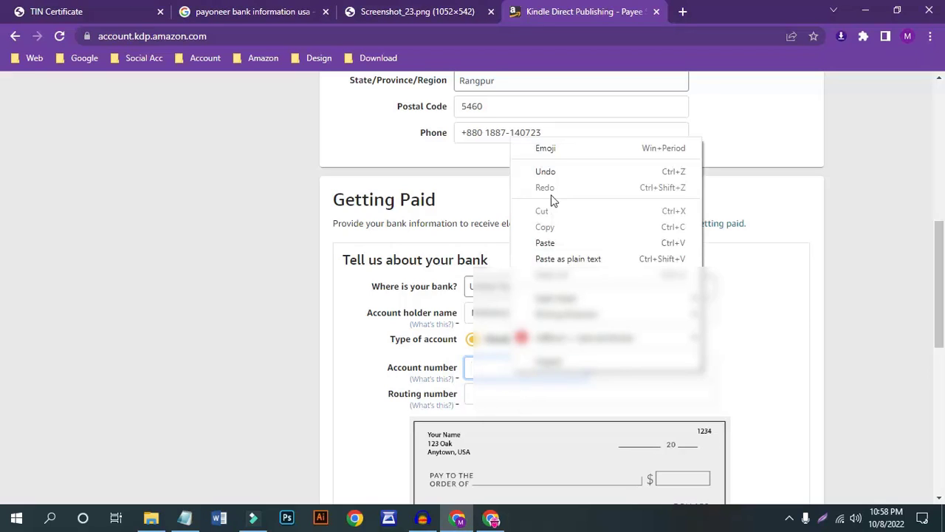
left_click(545, 243)
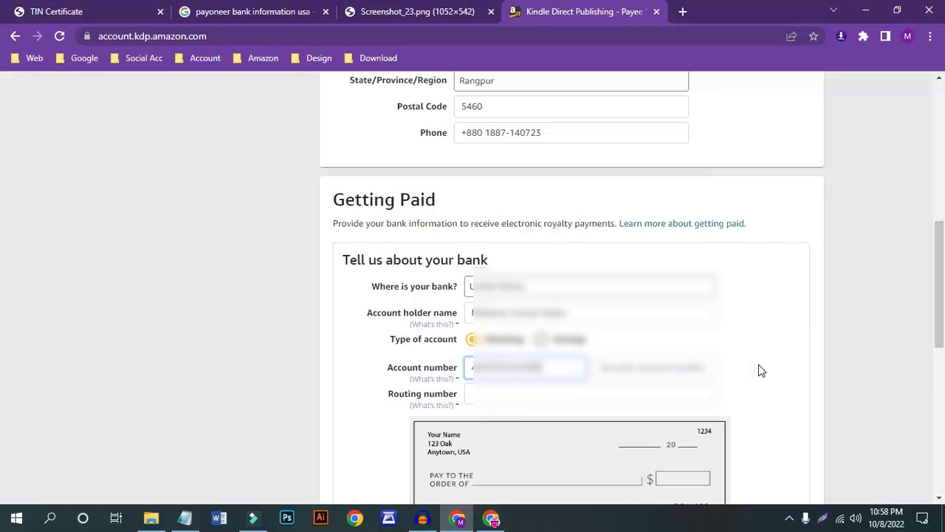
left_click(629, 369)
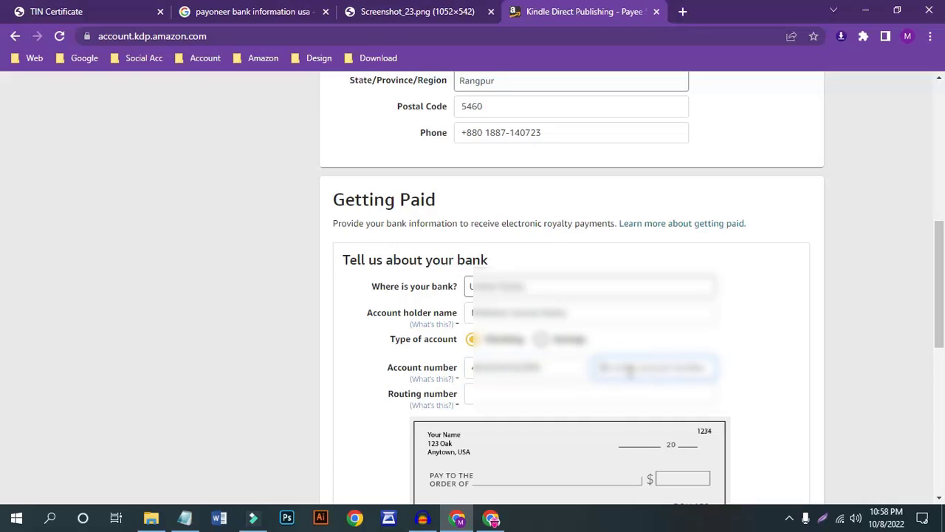
key("ctrl+v")
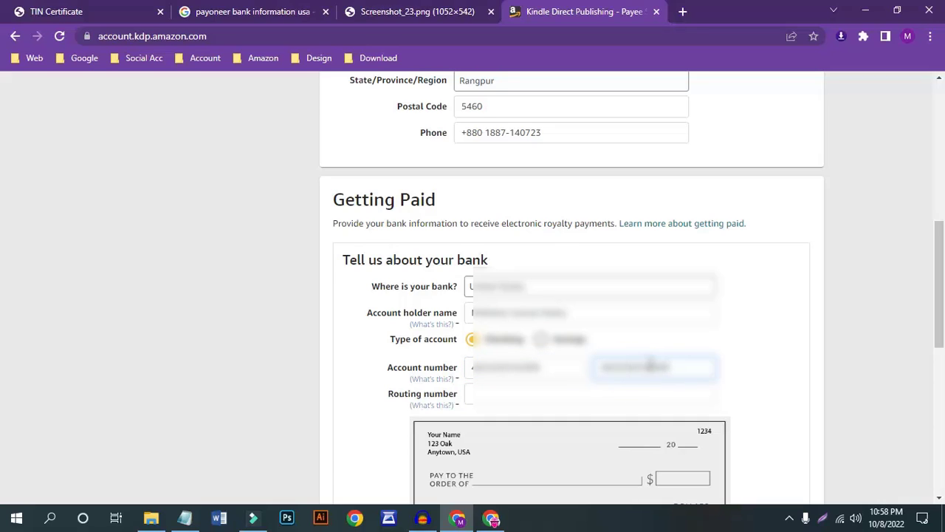
Step: Copy the routing number from the Notepad bank details into the form and add the bank account
mouse_move(427, 406)
left_click(185, 517)
left_click_drag(102, 252, 39, 263)
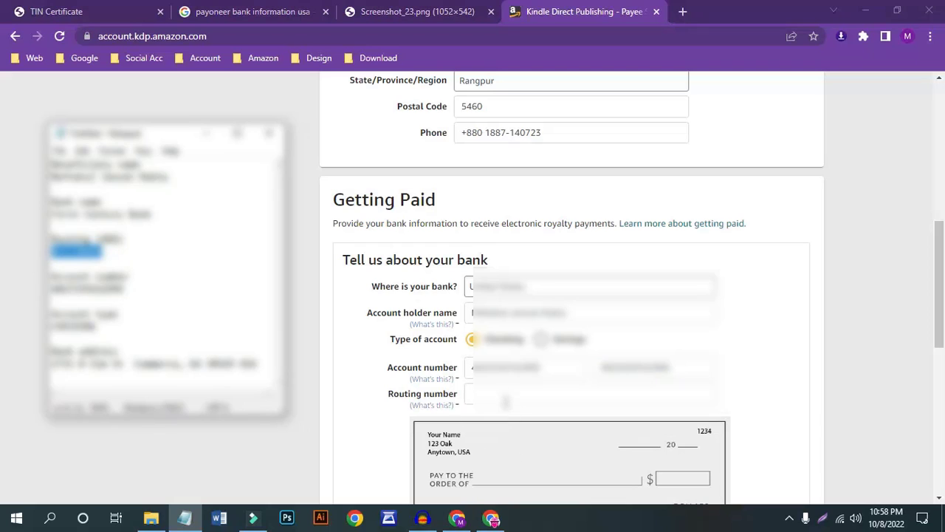
left_click(503, 395)
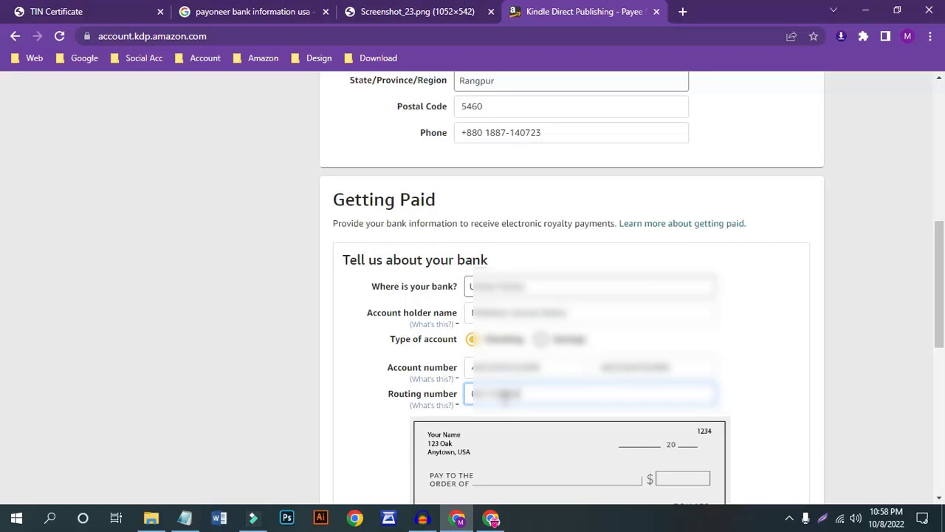
left_click(764, 330)
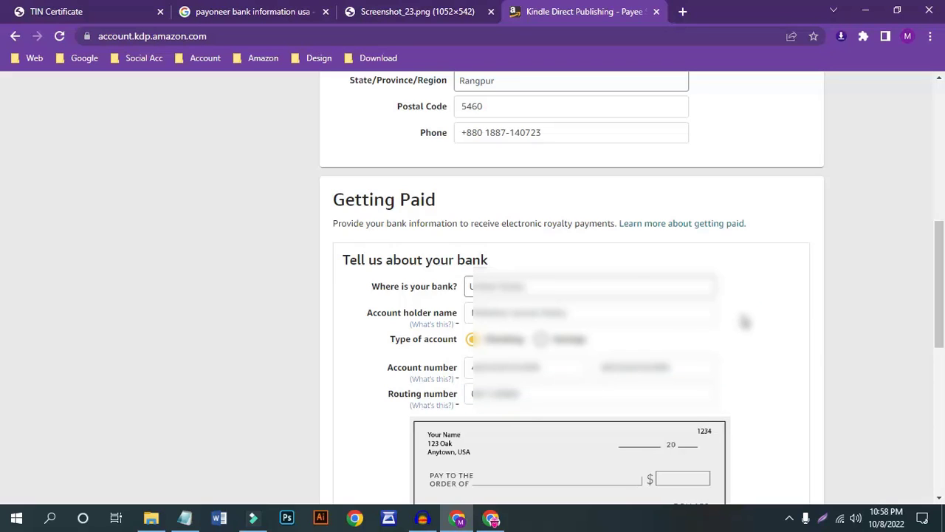
scroll(744, 322, "down", 5)
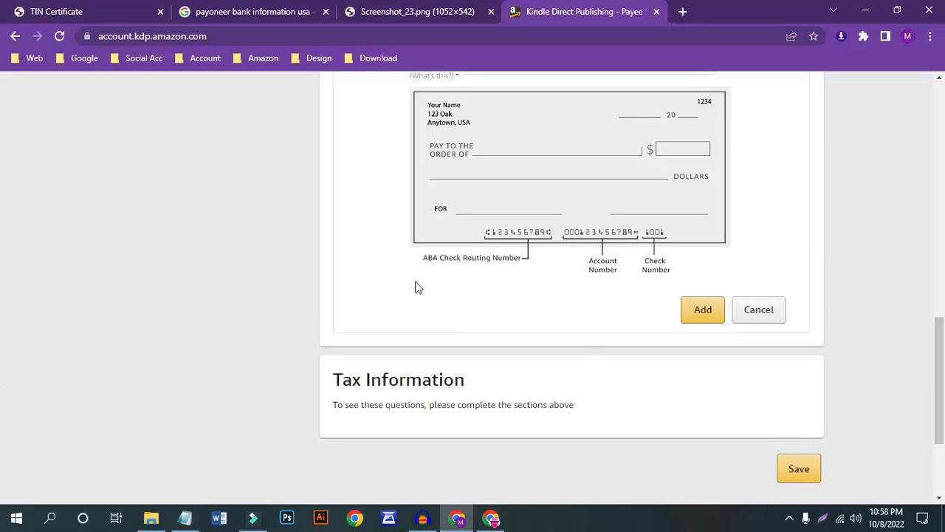
left_click(706, 316)
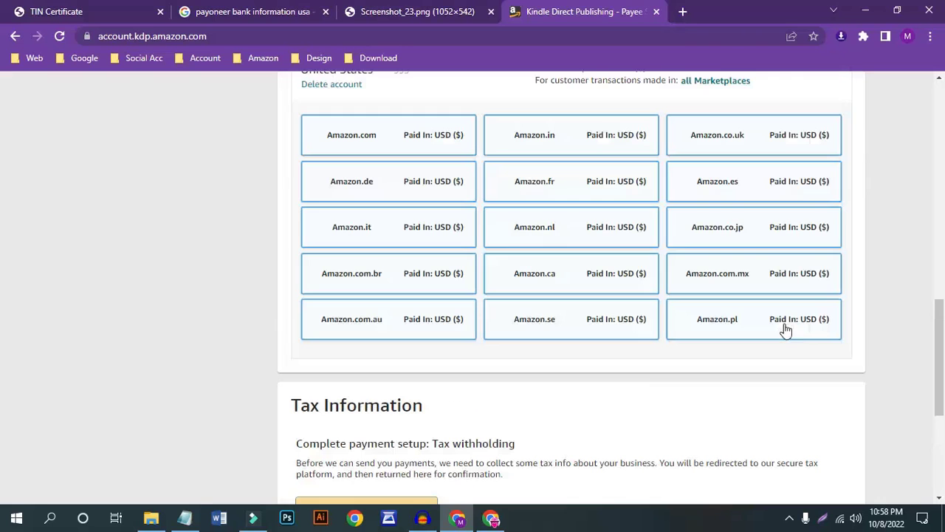
Step: Review the payment setup status, bank account and marketplace payment details in the Getting Paid section
scroll(645, 393, "up", 2)
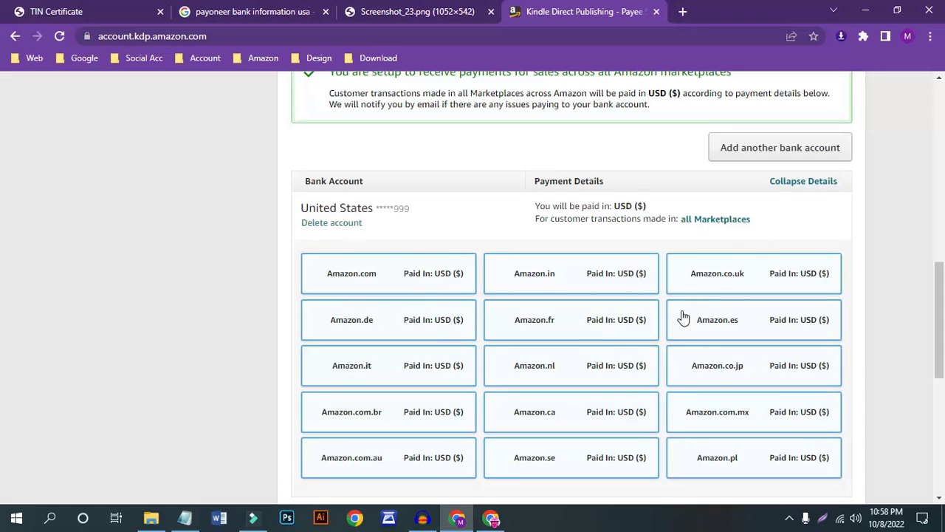
scroll(612, 337, "down", 1)
scroll(614, 337, "up", 2)
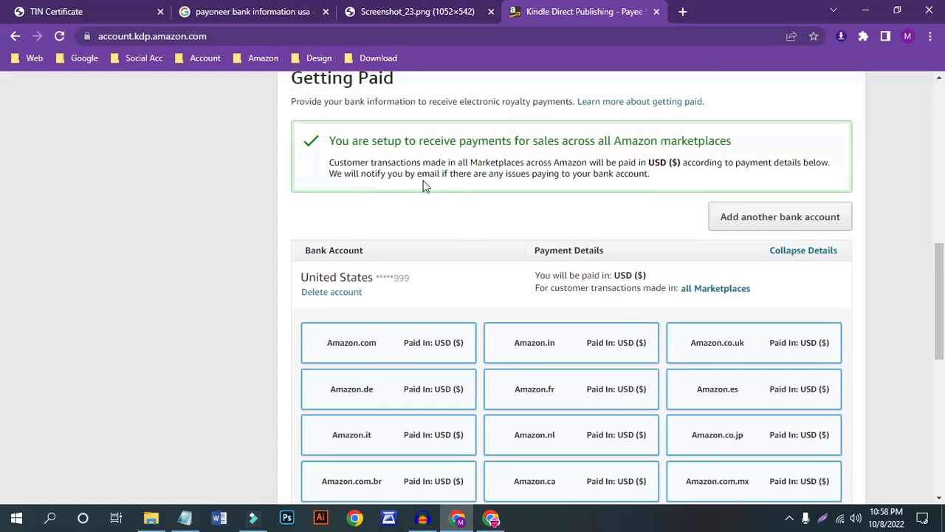
scroll(347, 162, "up", 1)
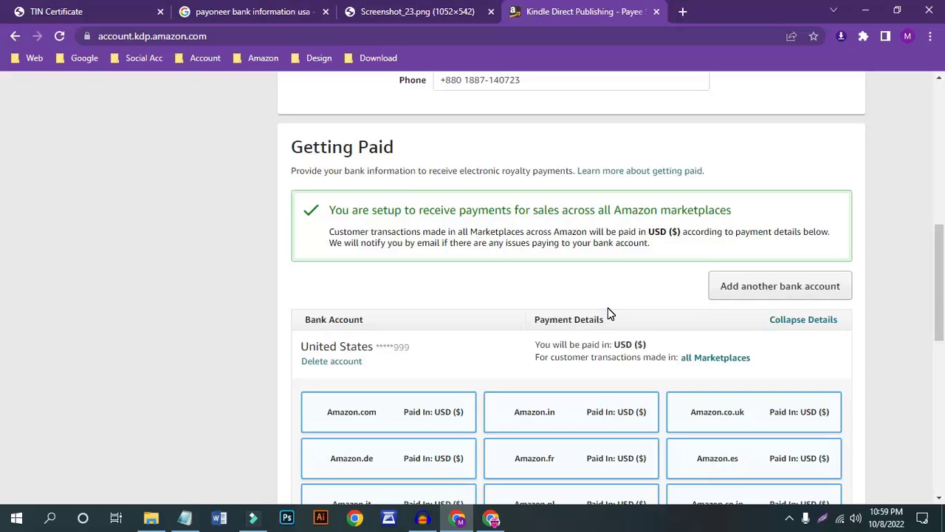
scroll(415, 215, "down", 1)
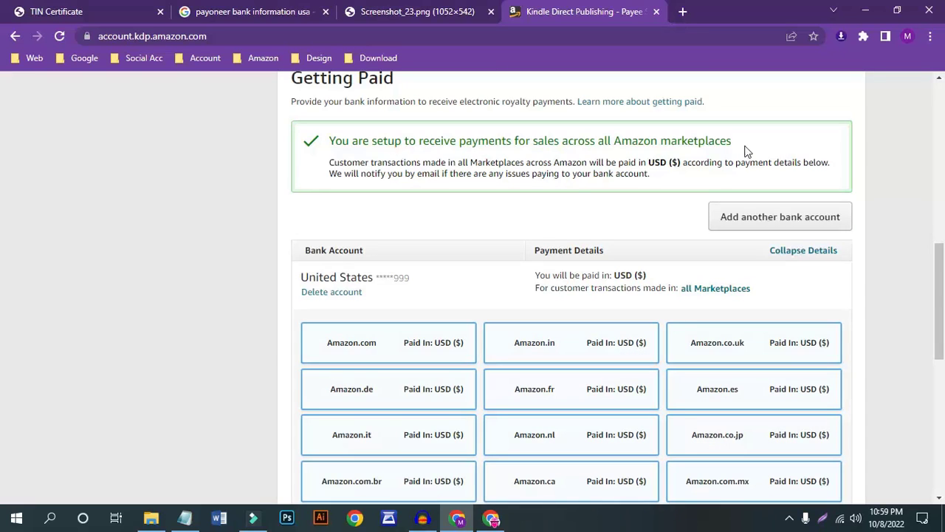
Step: Save the account changes and start the tax information interview from the Tax Information section
scroll(577, 203, "down", 3)
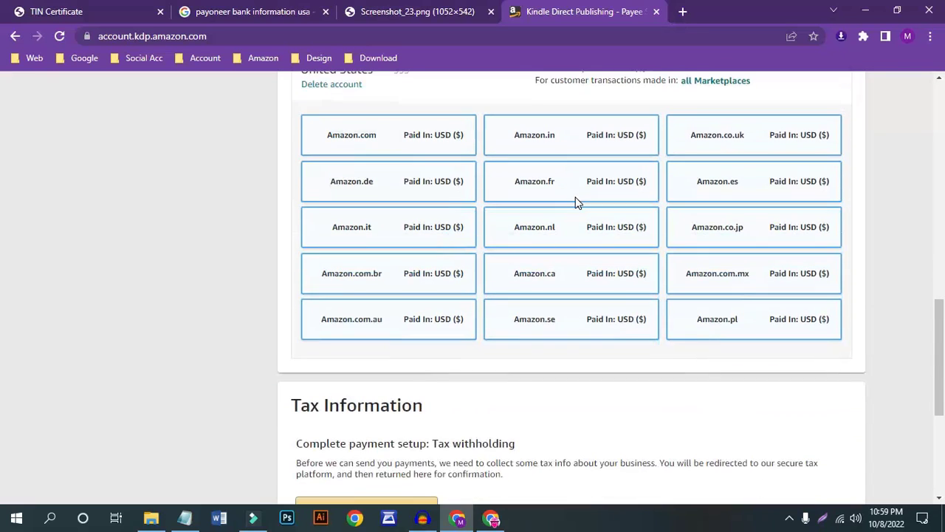
scroll(577, 203, "down", 2)
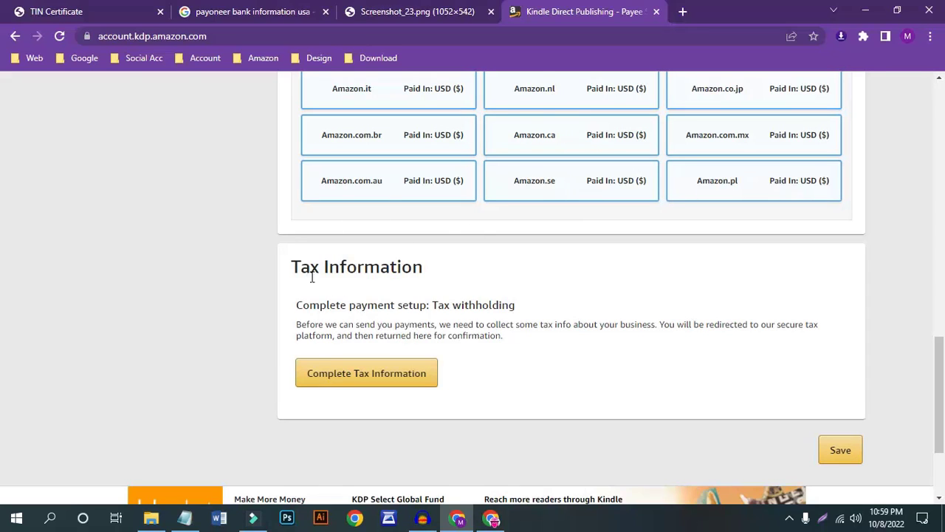
left_click(382, 375)
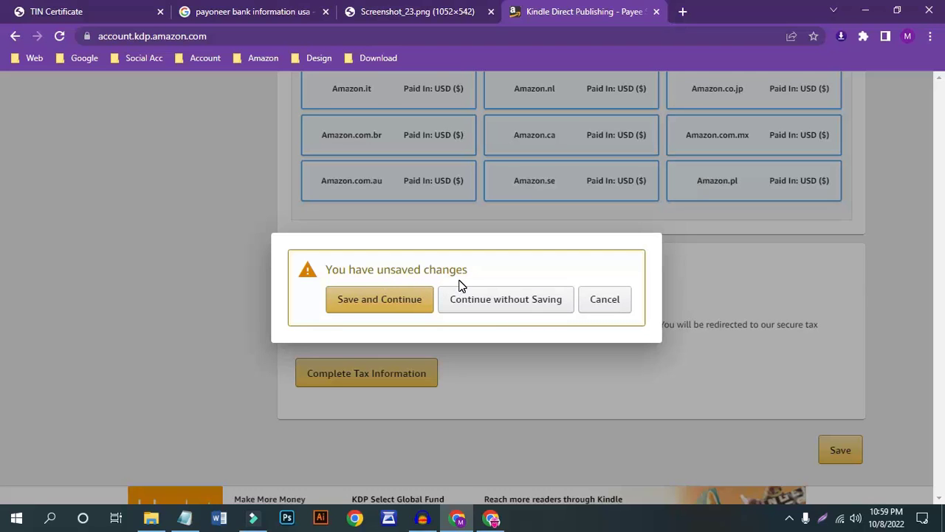
left_click(615, 304)
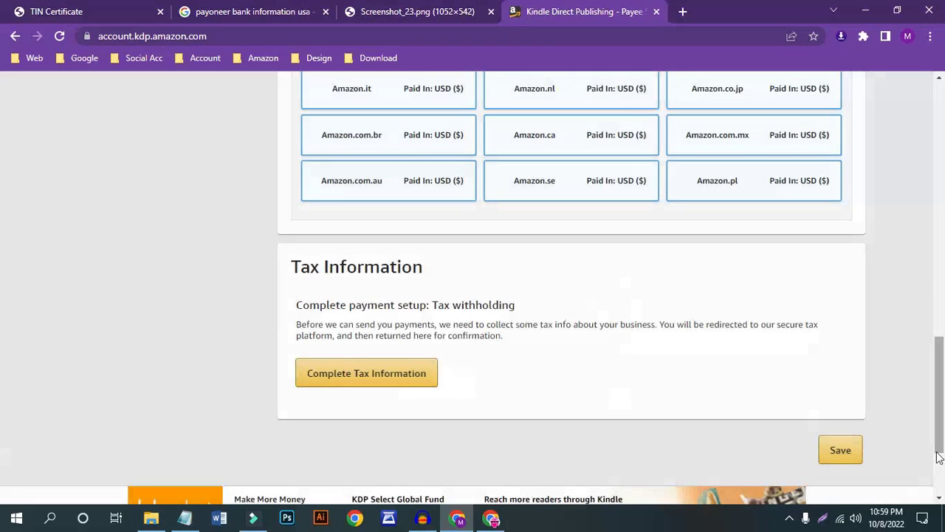
left_click(846, 453)
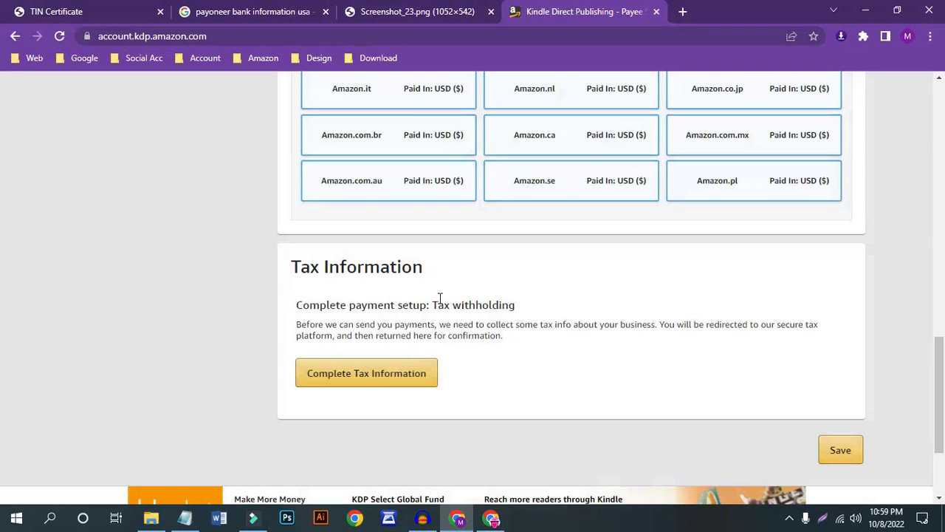
left_click(391, 380)
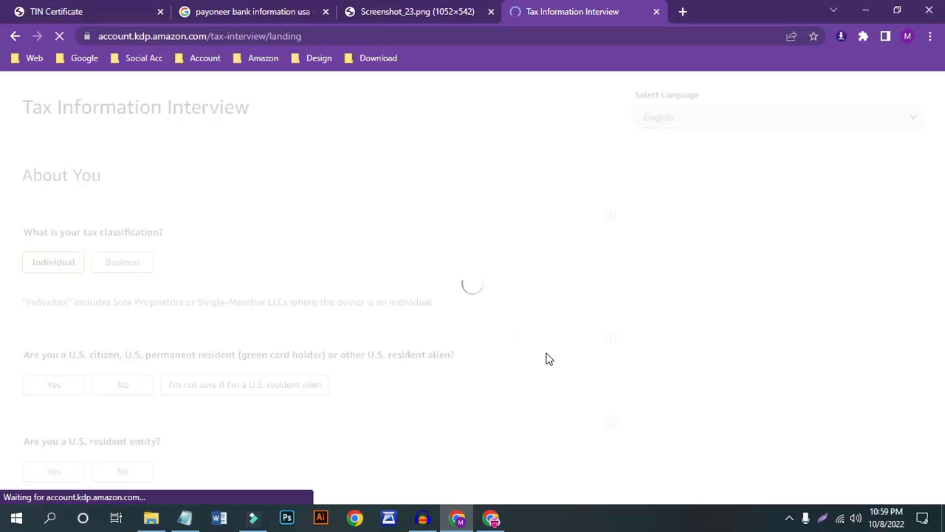
Step: Set the tax classification to Individual and answer No to both the U.S. citizen or resident question and the intermediary agent question
scroll(259, 247, "down", 1)
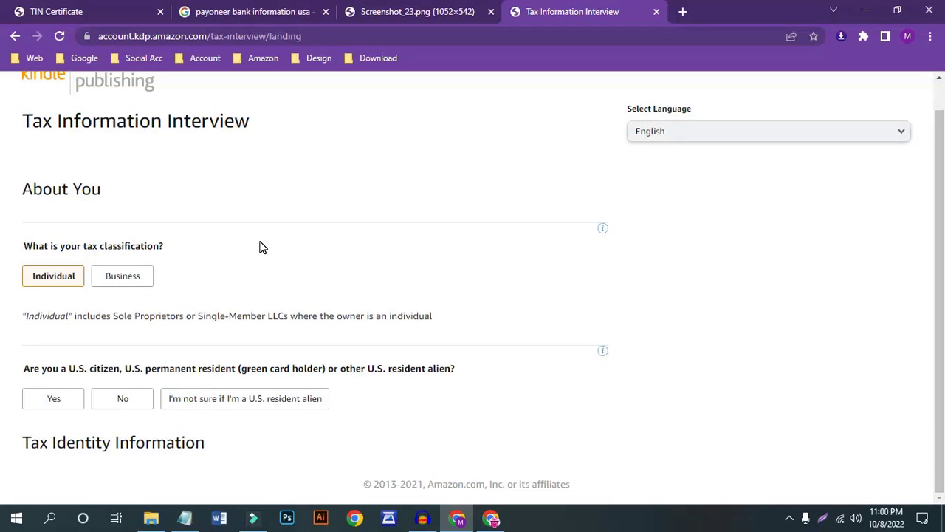
scroll(259, 245, "up", 1)
scroll(260, 245, "down", 1)
scroll(129, 262, "up", 1)
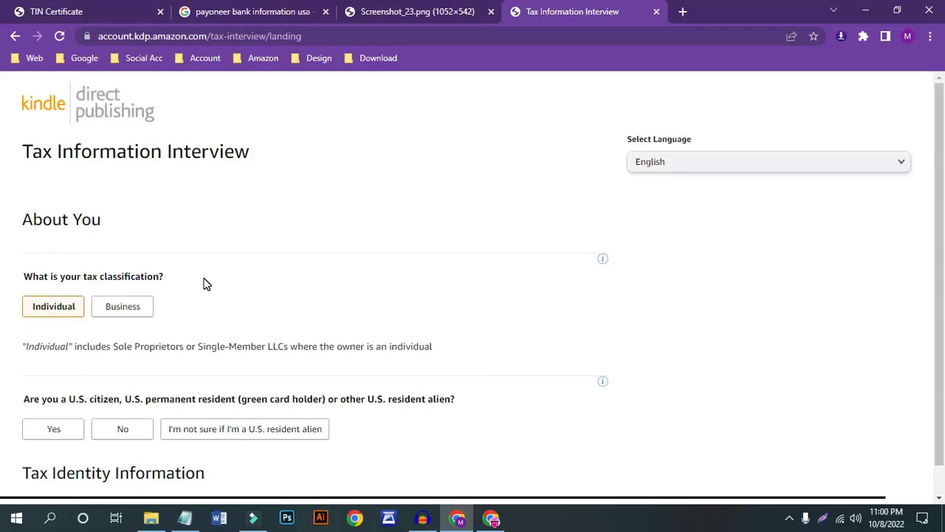
left_click(51, 308)
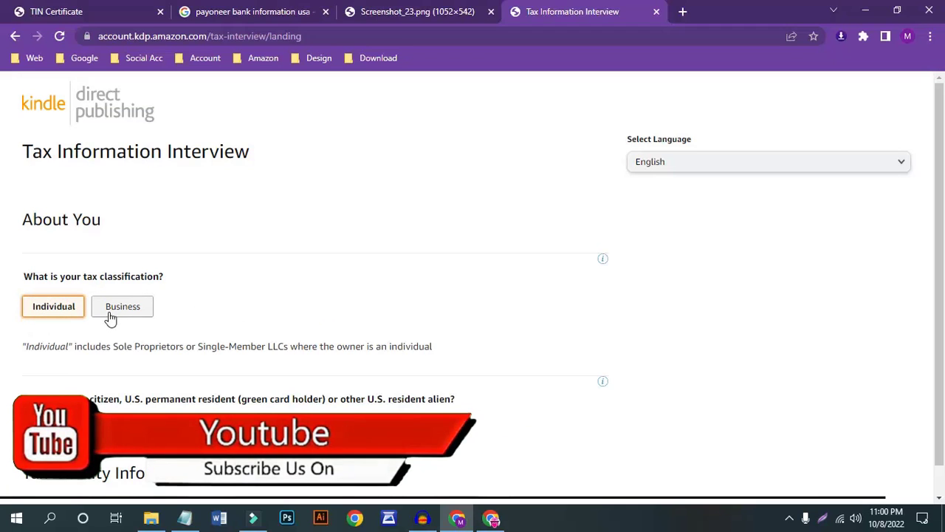
scroll(213, 305, "down", 1)
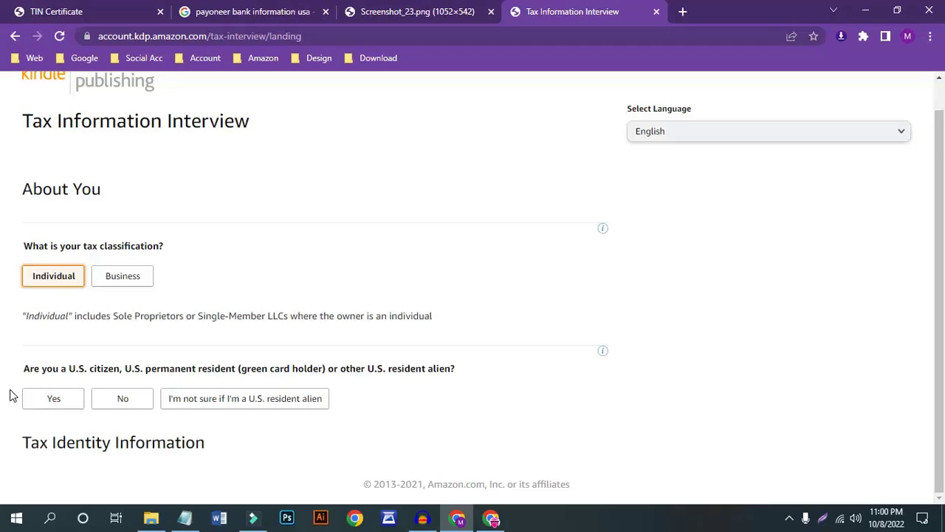
left_click(127, 399)
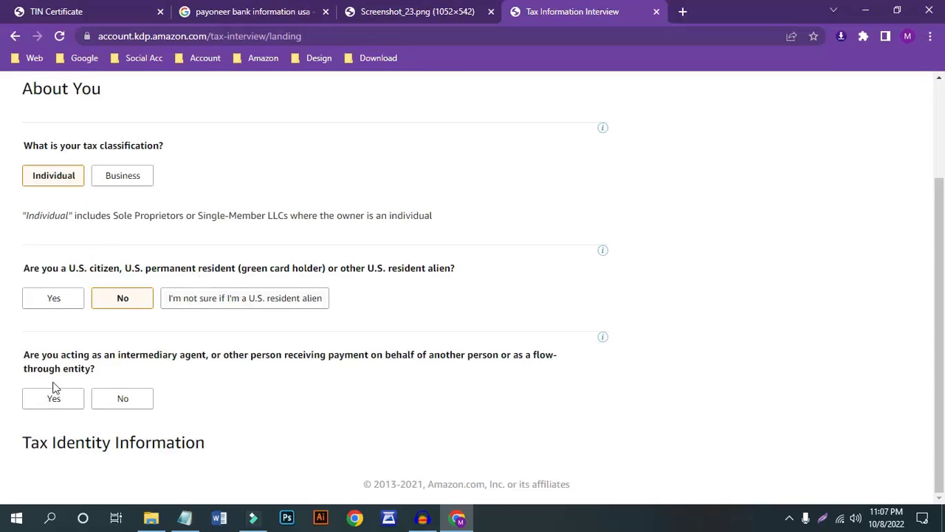
left_click(124, 401)
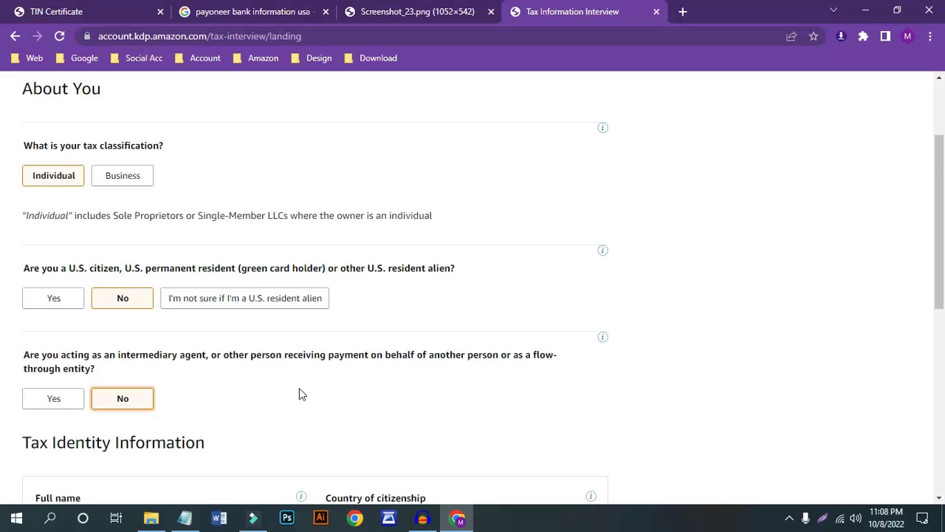
Step: Replace the name in the Full name field with the taxpayer's full name copied from the TIN certificate
scroll(299, 393, "down", 2)
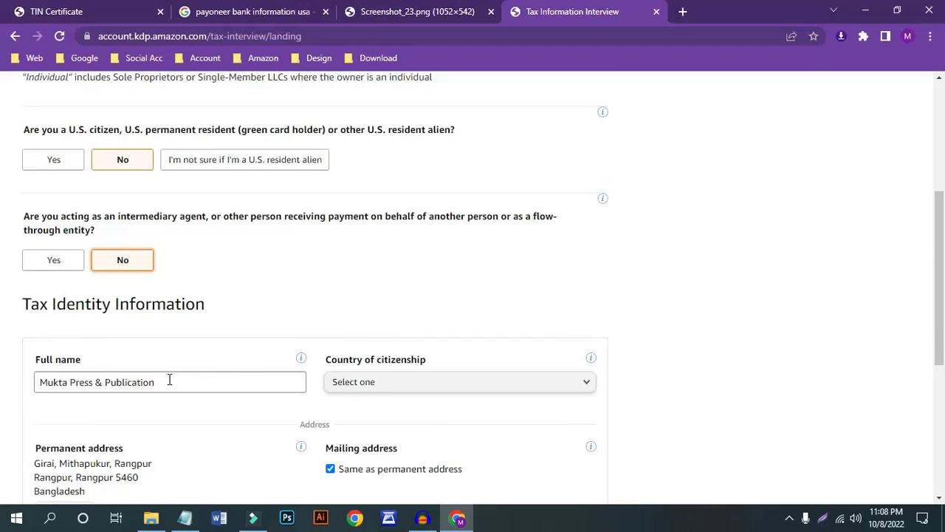
left_click(88, 11)
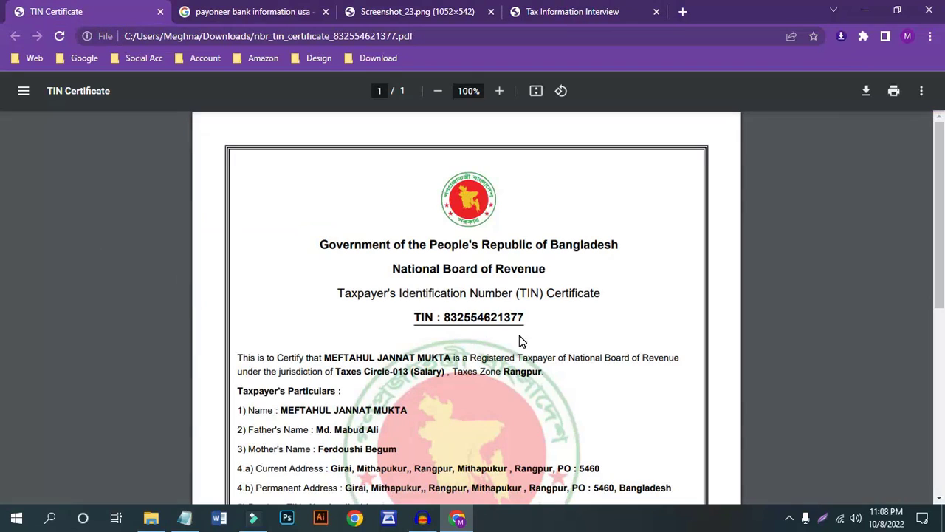
left_click_drag(325, 357, 449, 359)
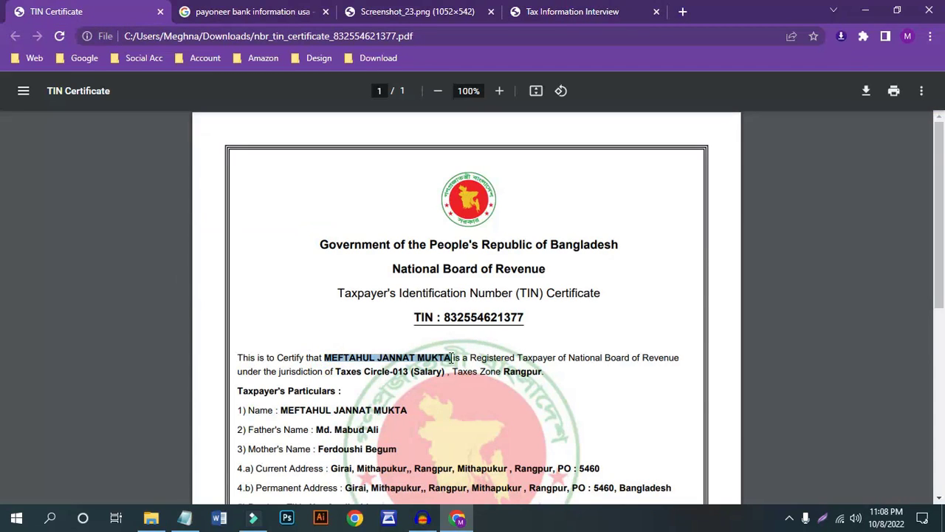
right_click(453, 361)
left_click(465, 368)
left_click(572, 11)
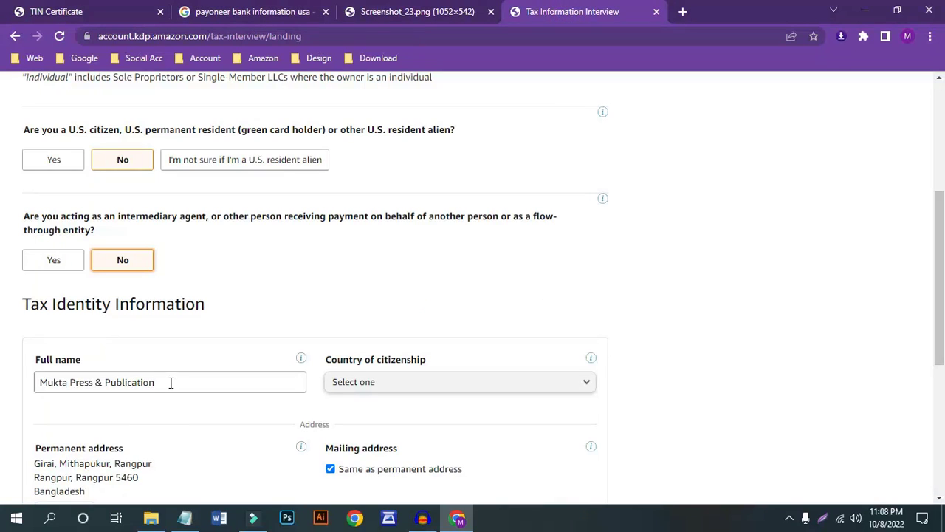
left_click_drag(171, 382, 30, 391)
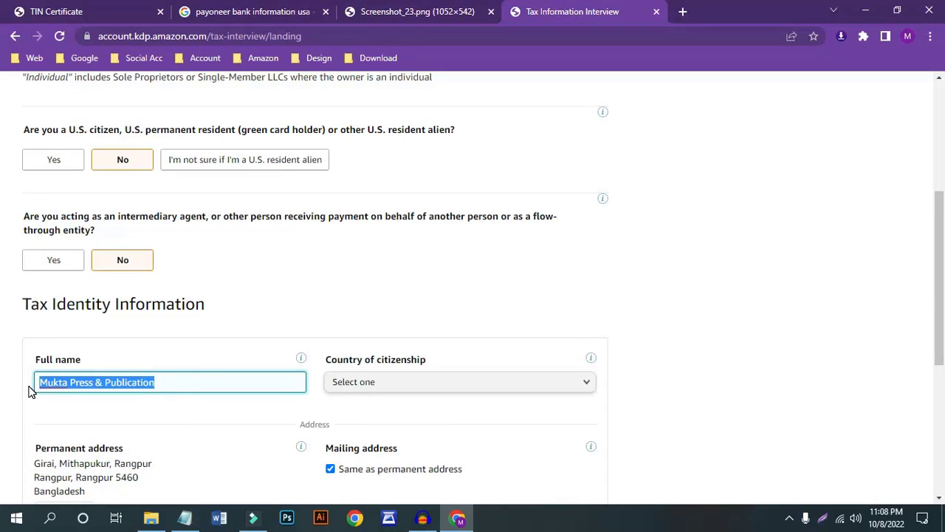
key("ctrl+v")
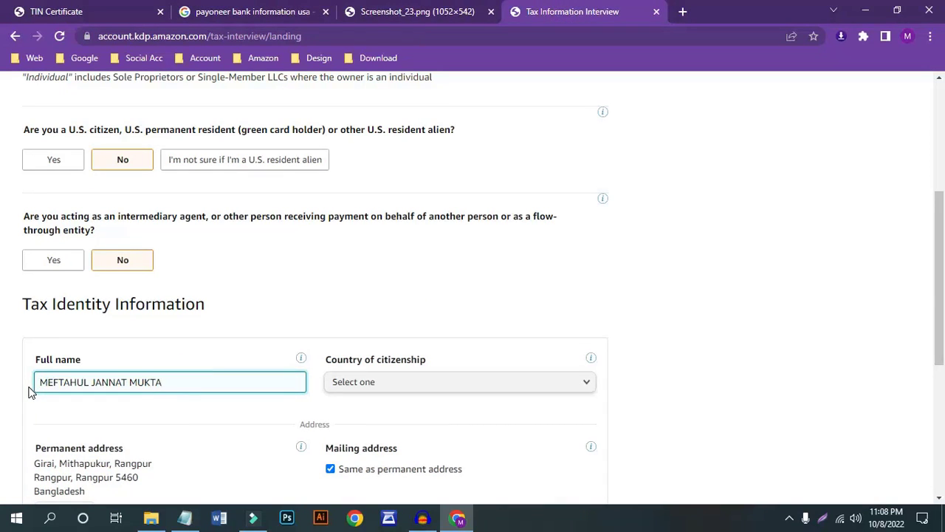
Step: Set the country of citizenship to Bangladesh in the tax identity information
left_click(431, 386)
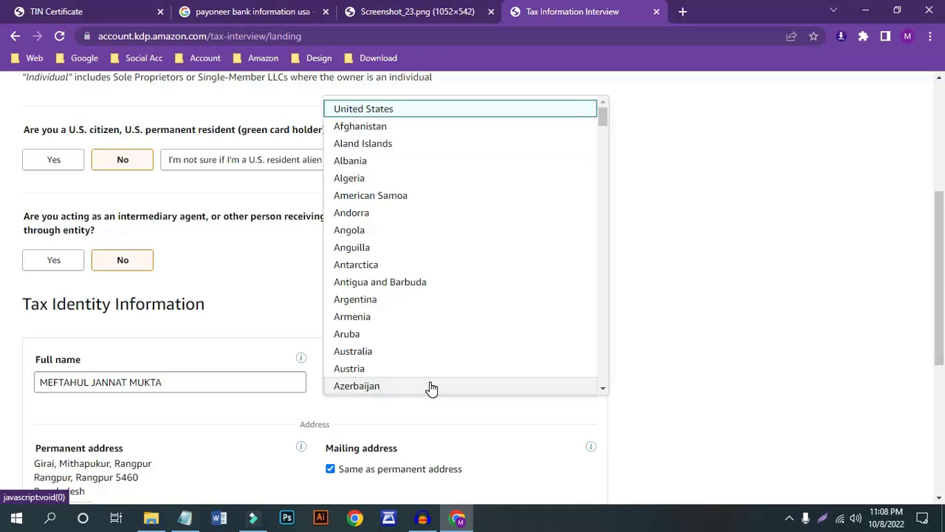
scroll(418, 241, "down", 3)
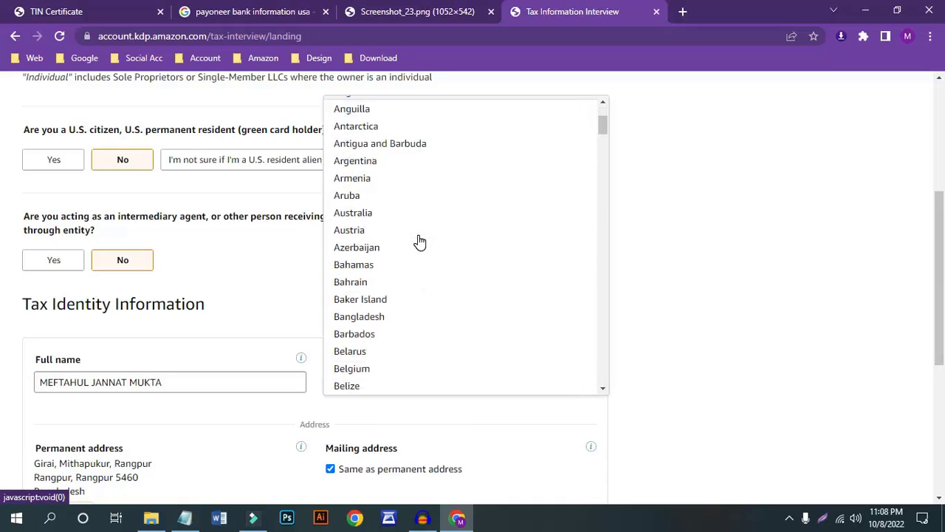
left_click(367, 320)
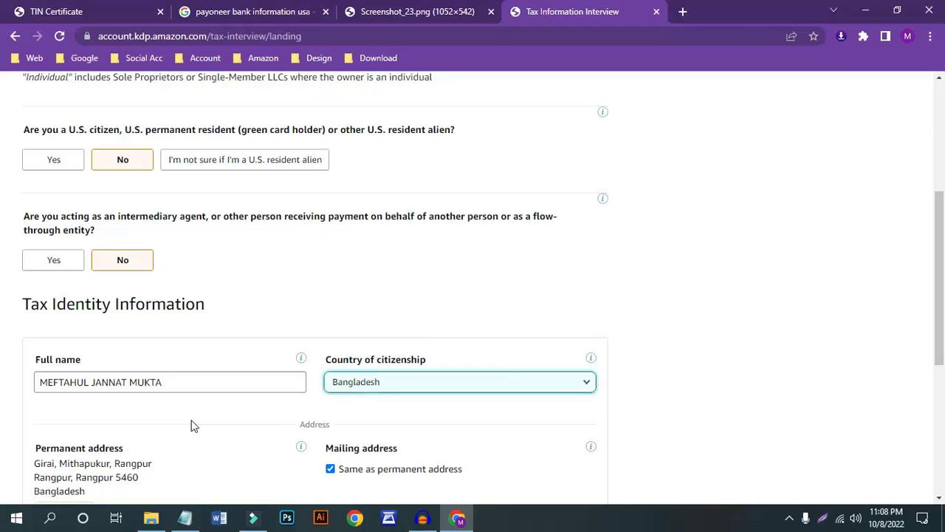
Step: Copy the taxpayer identification number from the TIN certificate into the non-US TIN value field
scroll(190, 425, "down", 1)
scroll(191, 425, "down", 1)
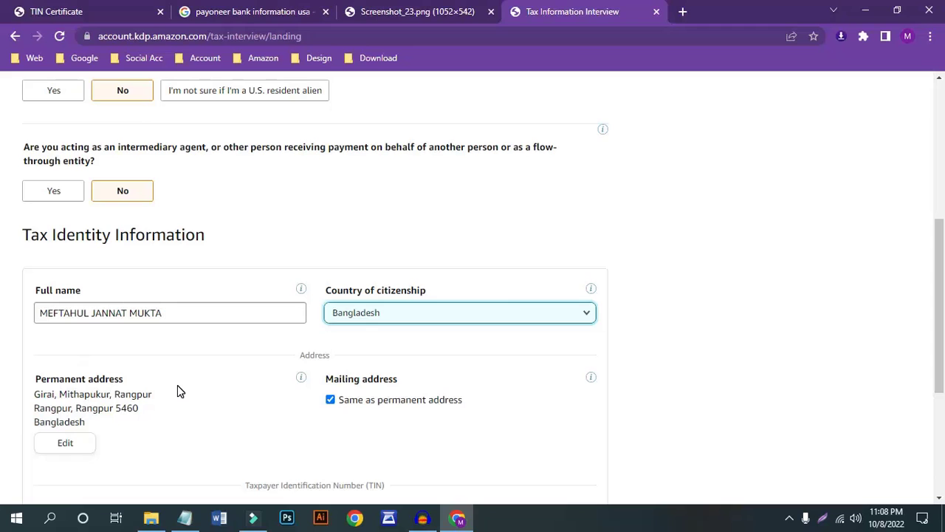
scroll(177, 384, "down", 2)
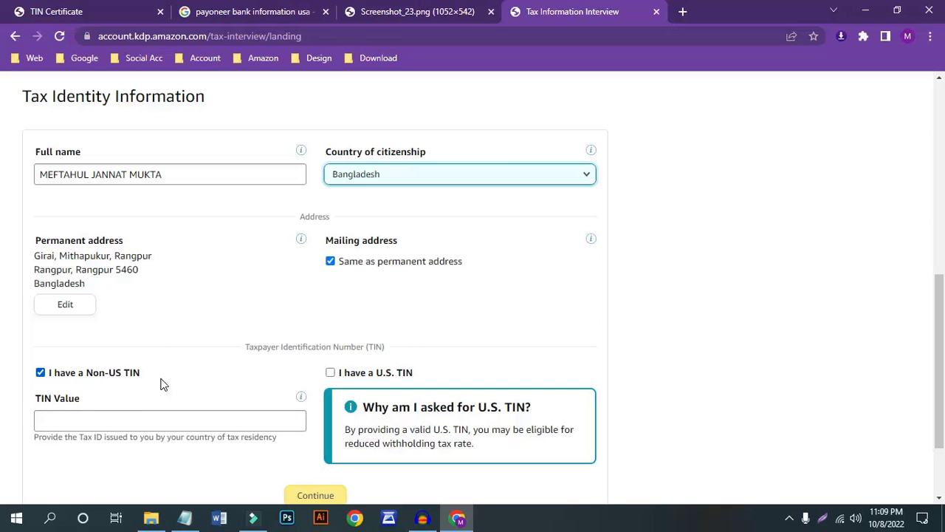
left_click(74, 11)
left_click_drag(528, 318, 446, 318)
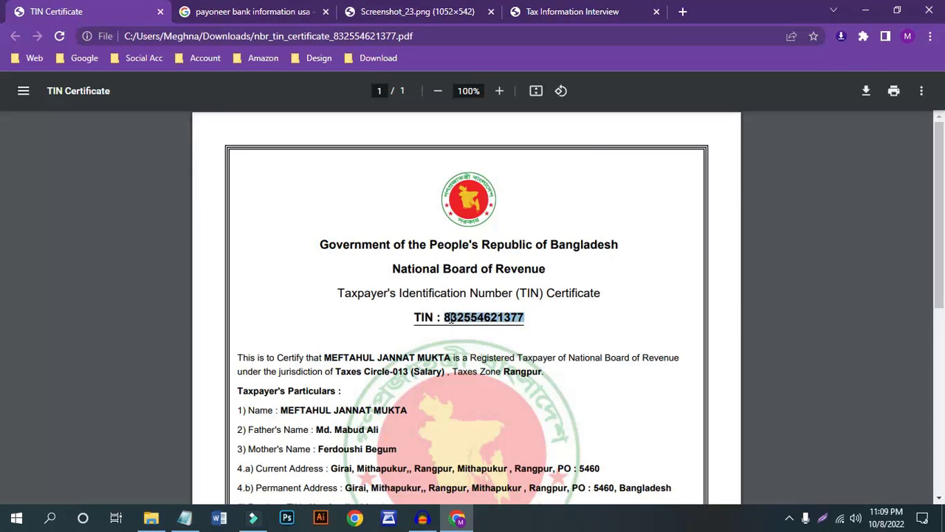
right_click(450, 312)
left_click(482, 323)
left_click(563, 11)
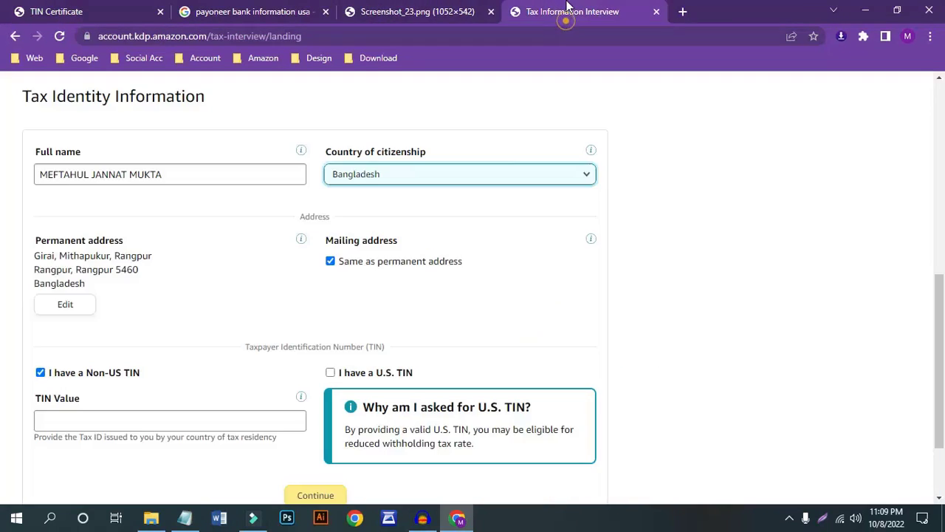
left_click(78, 422)
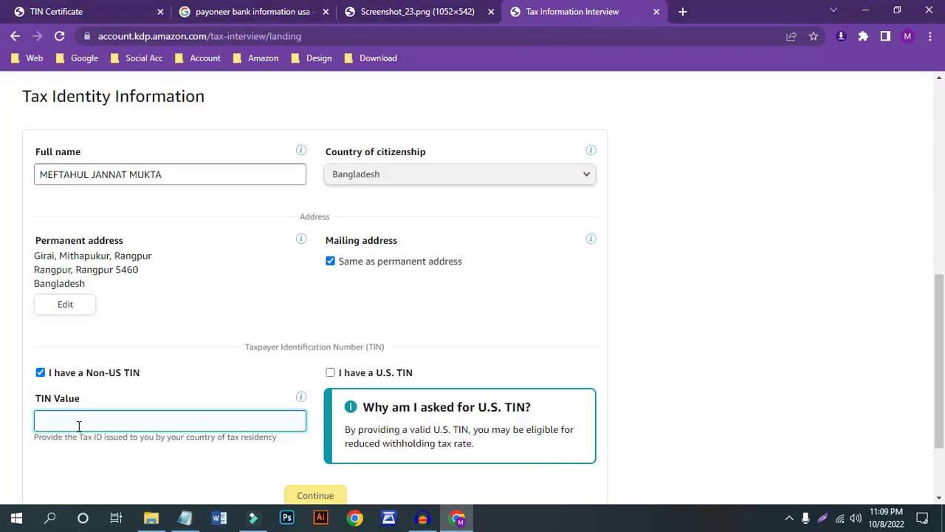
key("ctrl+v")
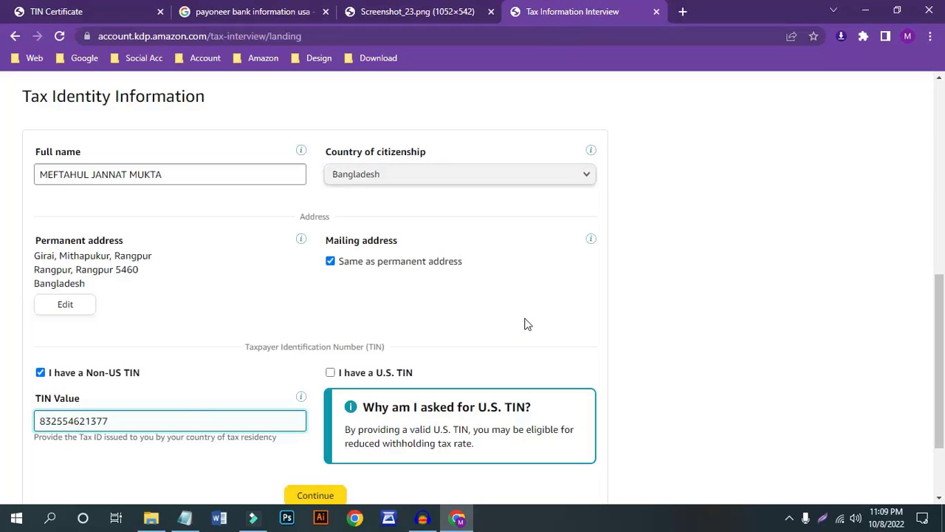
Step: Submit the tax identity details and confirm the treaty benefits claim with Bangladesh as the country of tax residence
scroll(604, 252, "down", 1)
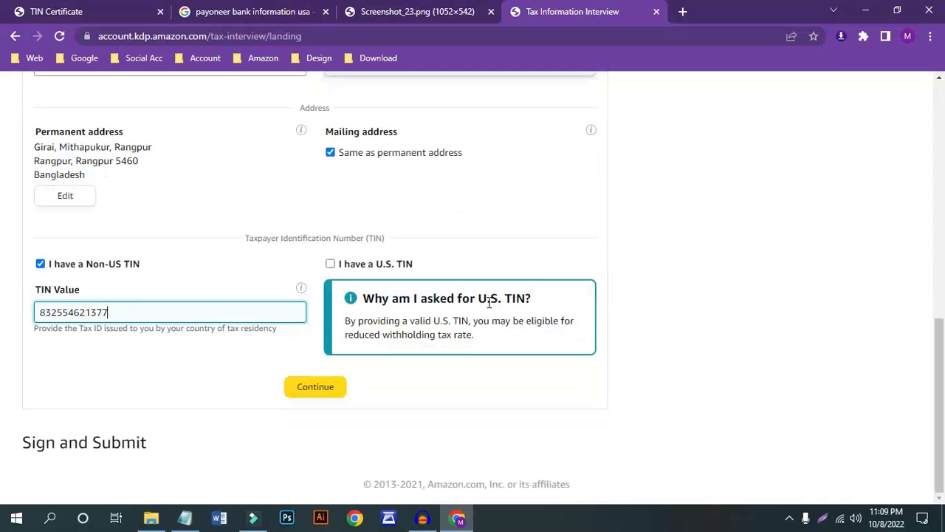
left_click(325, 393)
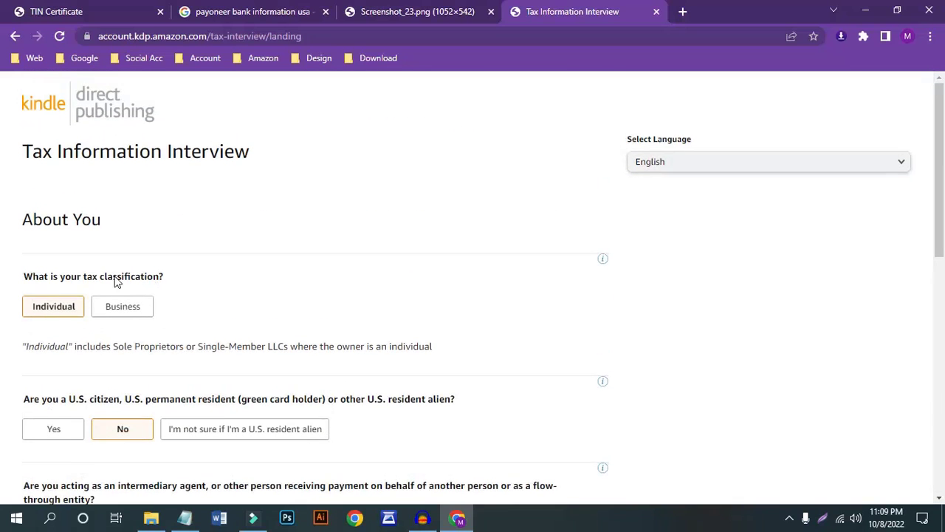
scroll(116, 280, "down", 2)
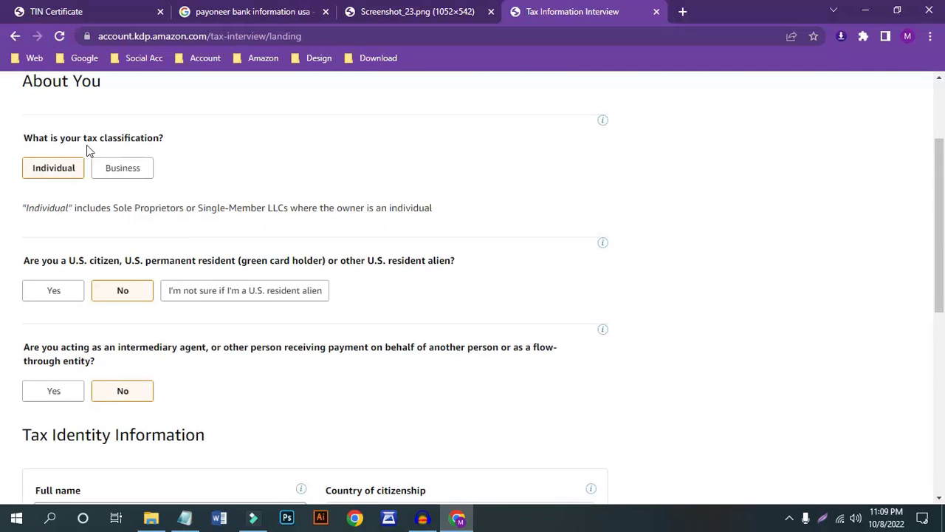
scroll(81, 237, "down", 1)
scroll(83, 334, "down", 5)
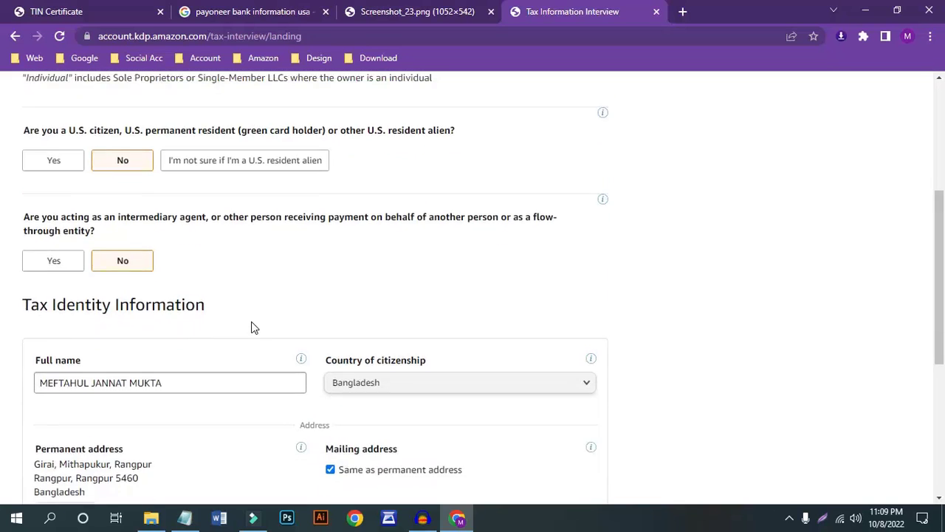
scroll(233, 300, "down", 1)
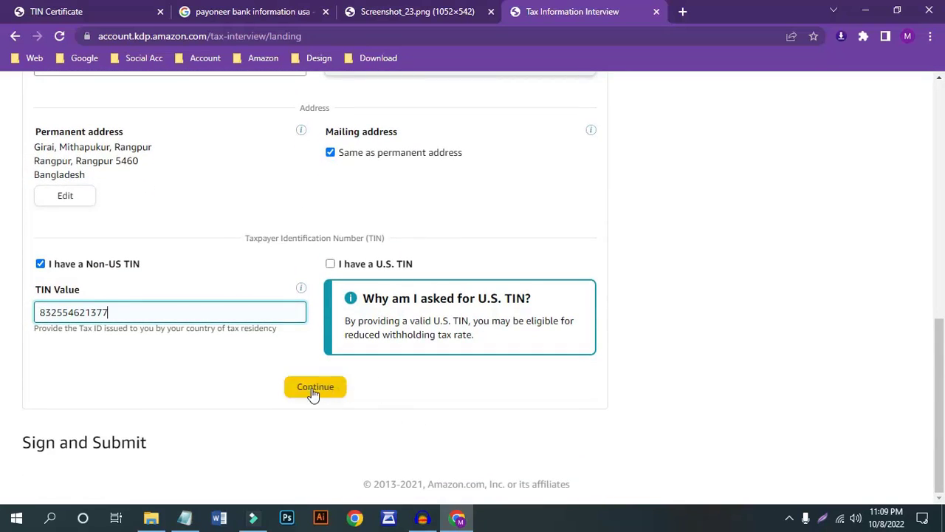
scroll(252, 443, "up", 1)
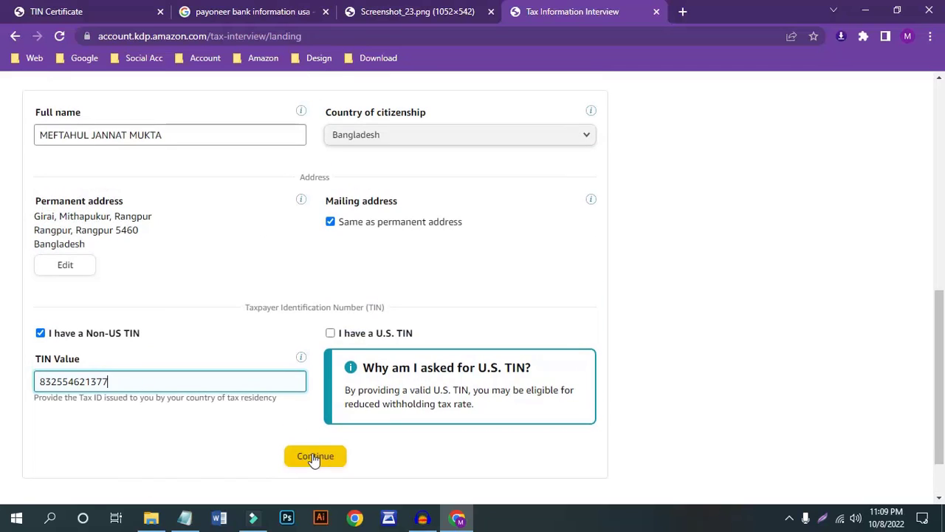
left_click(314, 456)
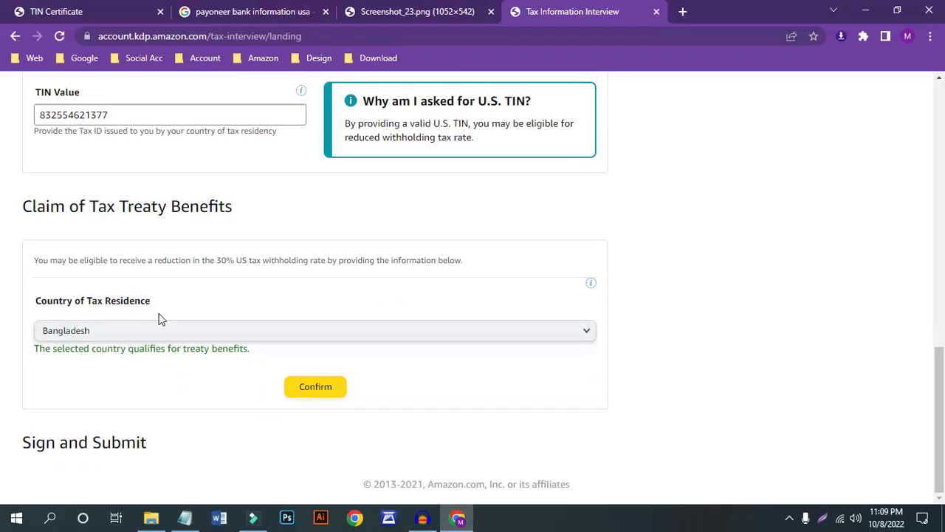
left_click(317, 388)
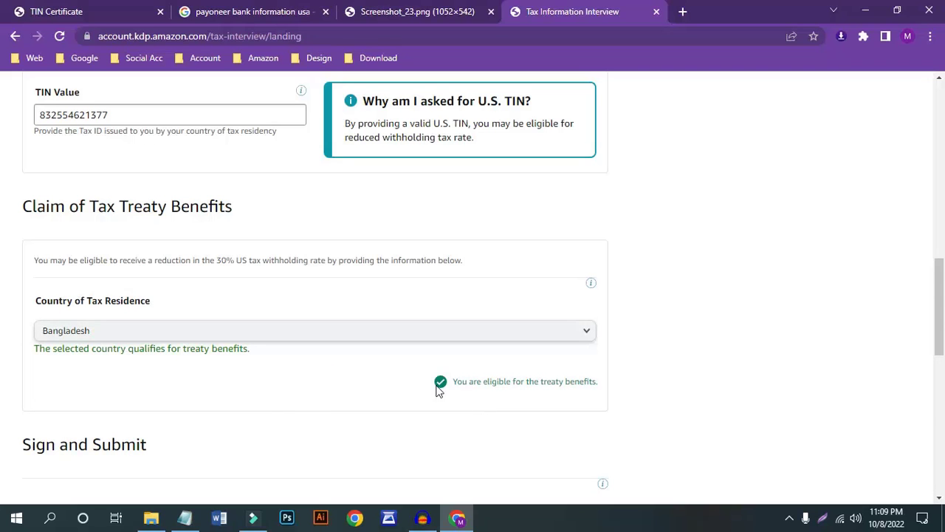
Step: Certify the capacity to sign for the person identified on line 1 of the W-8BEN form
scroll(438, 390, "down", 4)
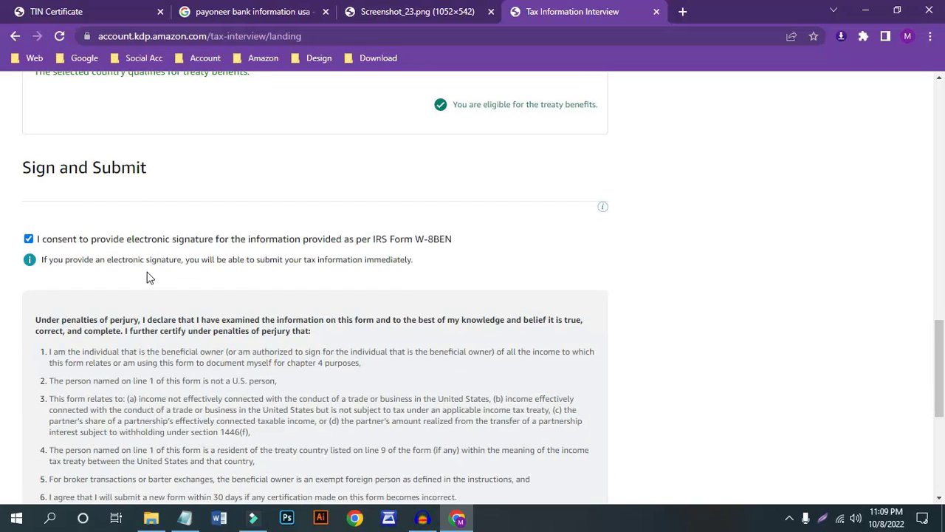
scroll(185, 281, "down", 4)
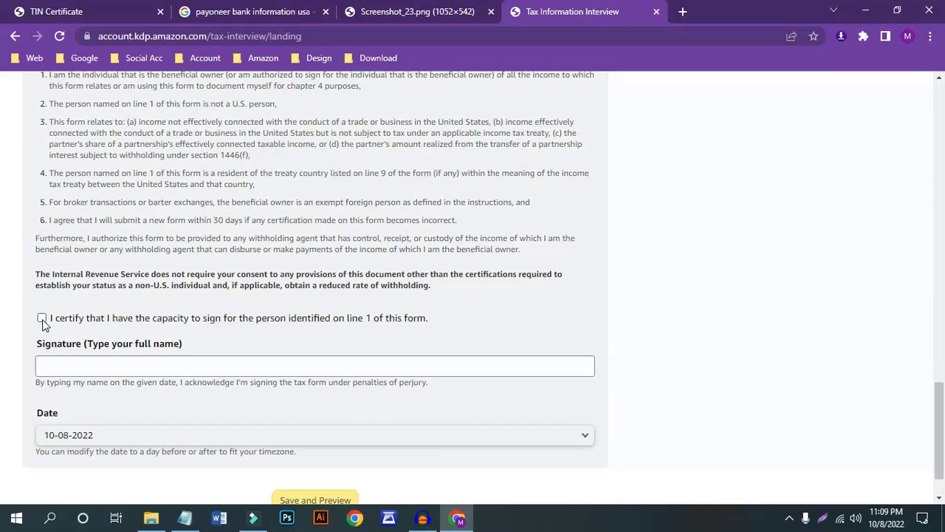
left_click(42, 320)
Step: Sign the tax form with the taxpayer's full name copied from the TIN certificate, and save it for preview
left_click(111, 11)
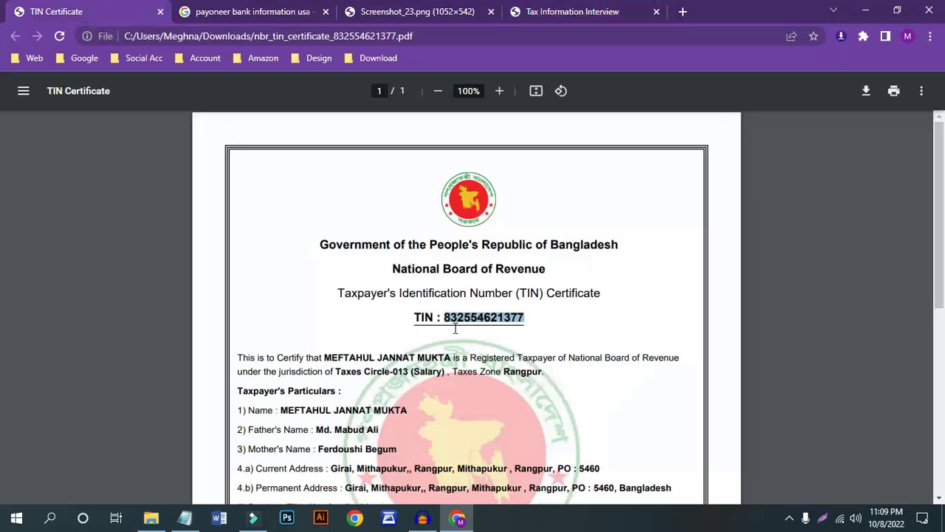
left_click_drag(451, 360, 330, 357)
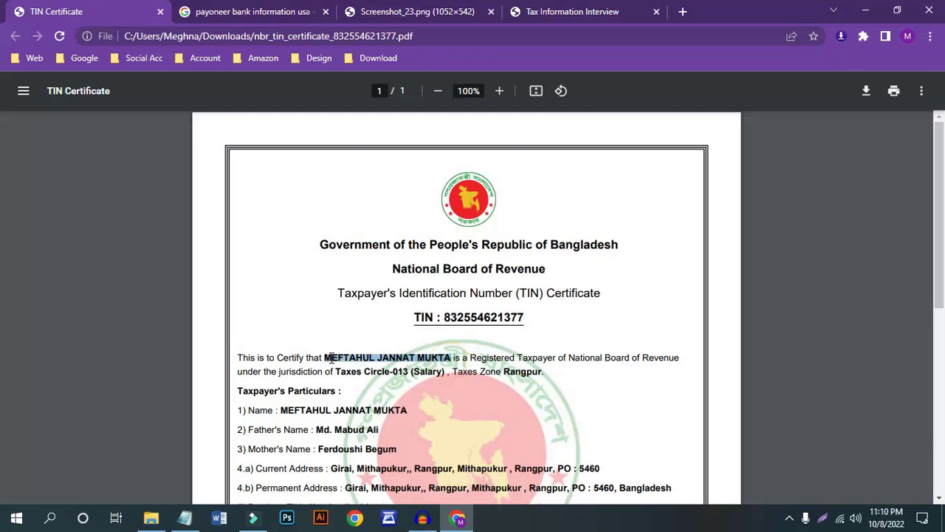
right_click(345, 360)
left_click(366, 369)
left_click(591, 10)
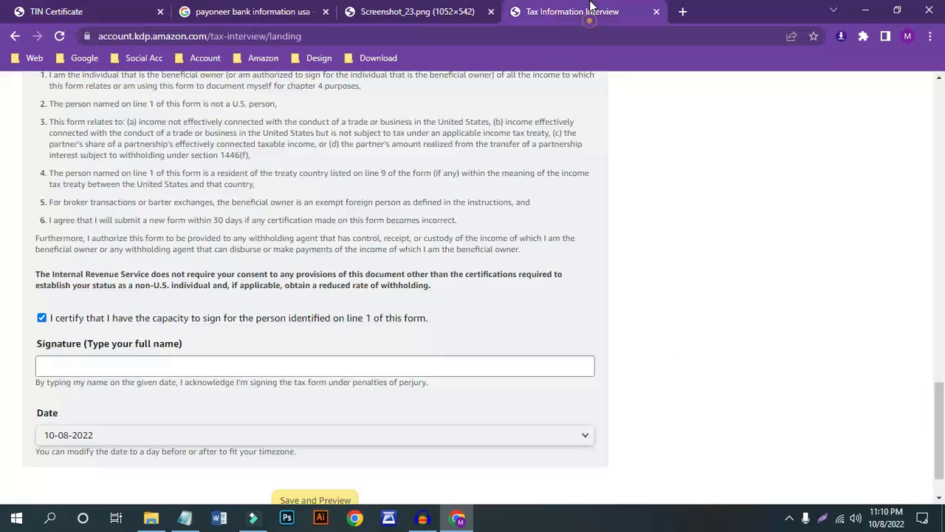
left_click(109, 369)
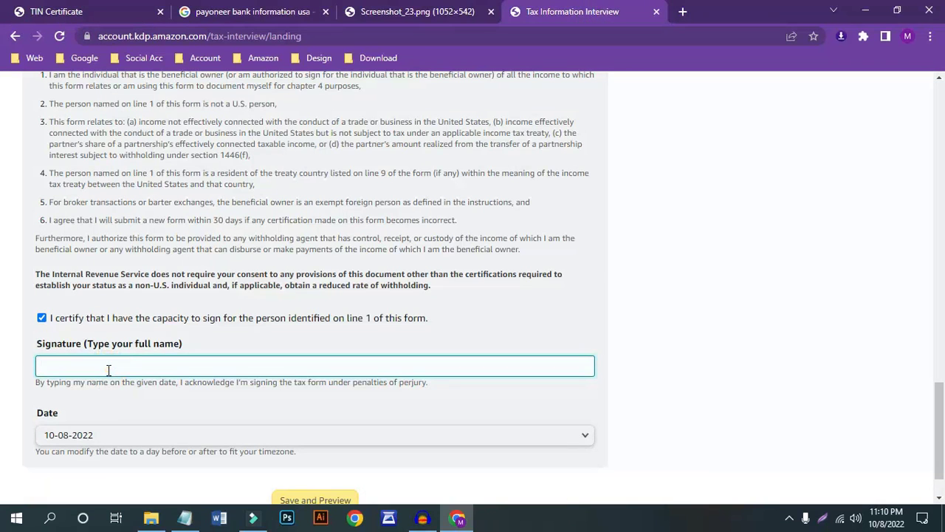
key("ctrl+v")
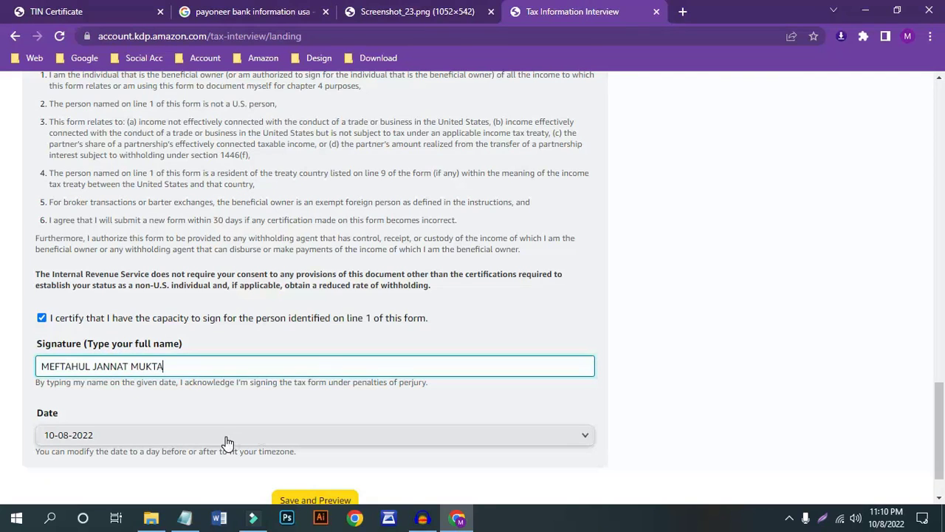
scroll(227, 443, "down", 1)
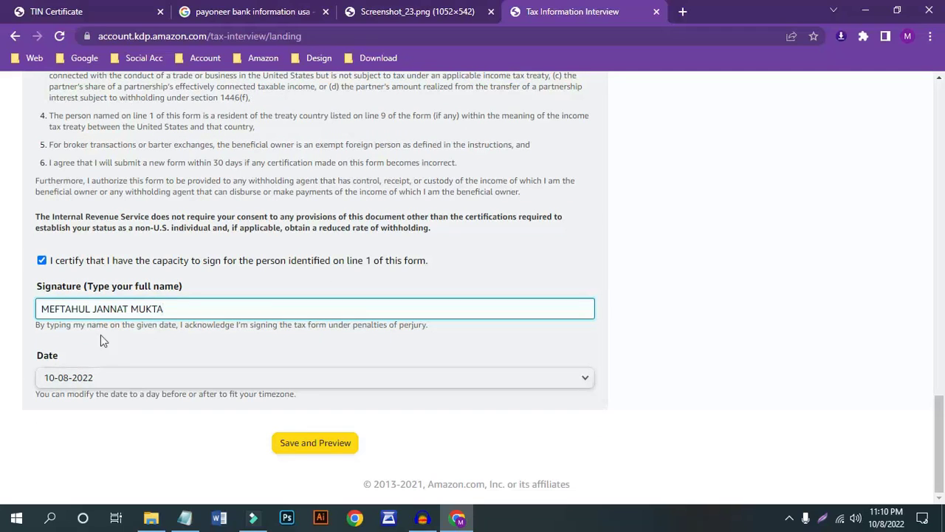
left_click(322, 448)
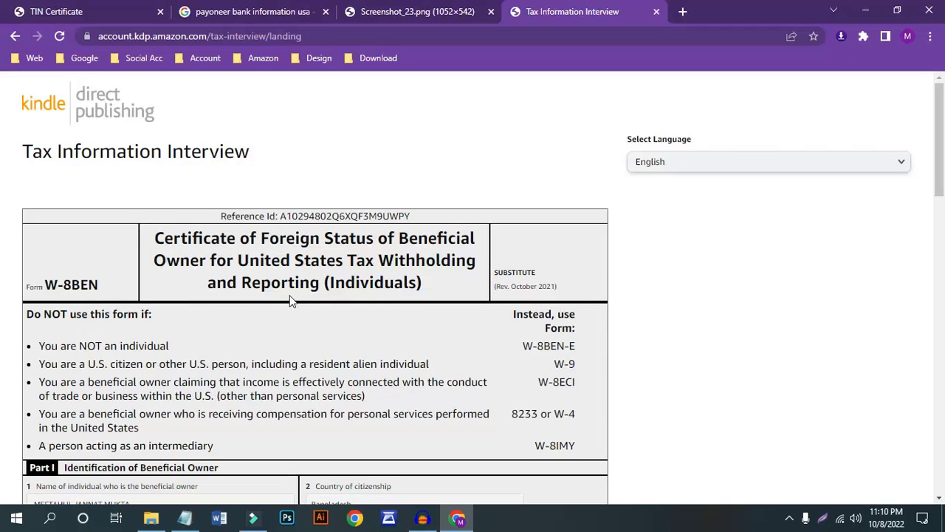
Step: Review the W-8BEN preview from the beneficial owner details to the signature section, and submit the form
scroll(291, 299, "down", 3)
scroll(292, 300, "down", 8)
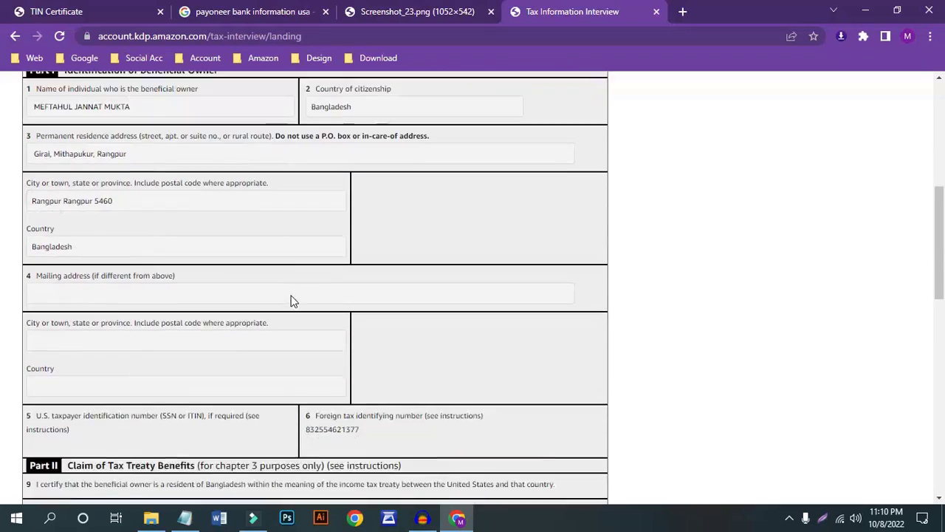
scroll(292, 300, "down", 4)
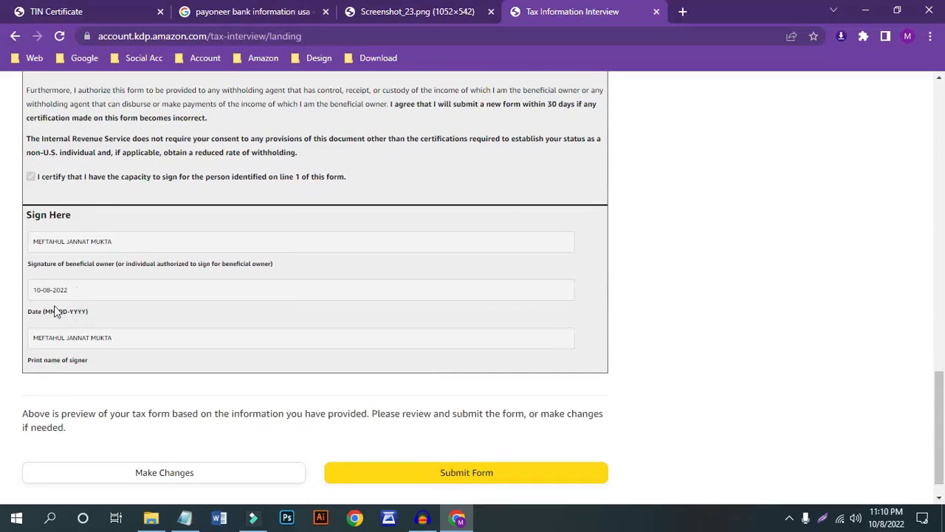
scroll(362, 342, "down", 1)
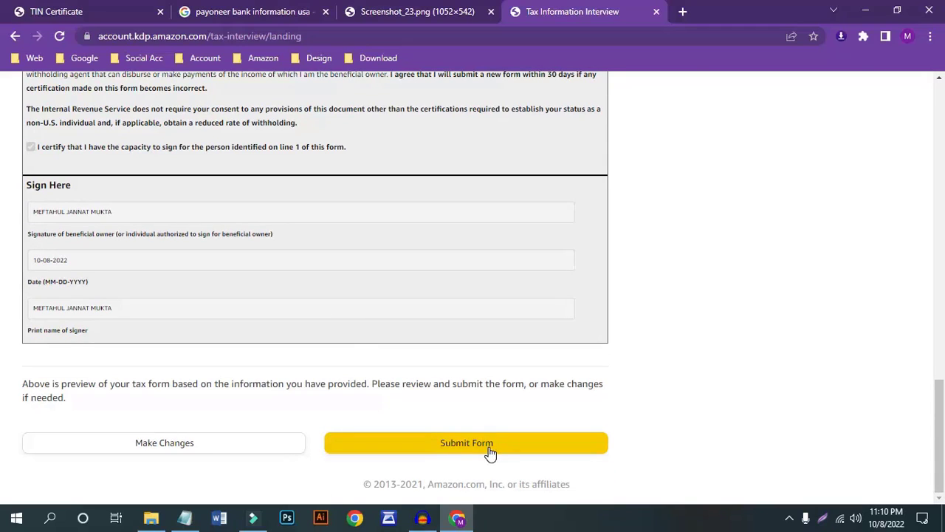
scroll(453, 436, "up", 10)
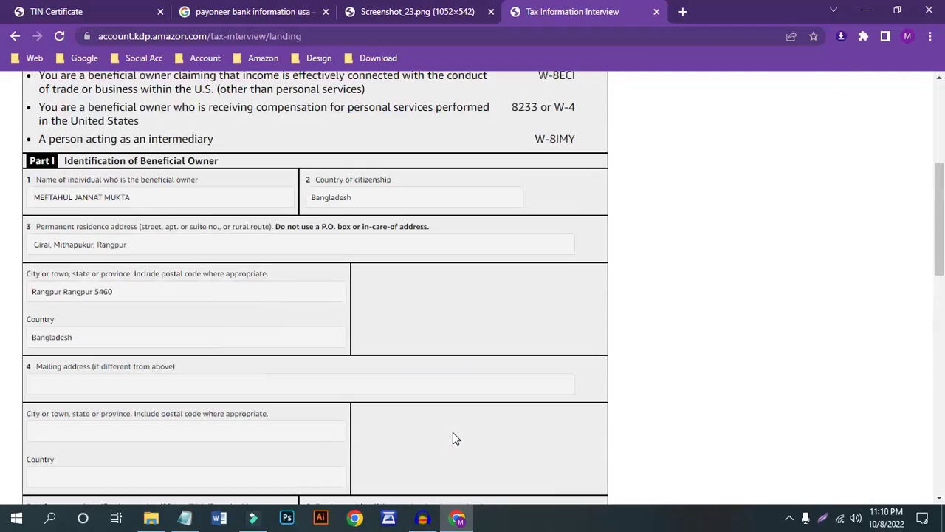
scroll(386, 343, "down", 4)
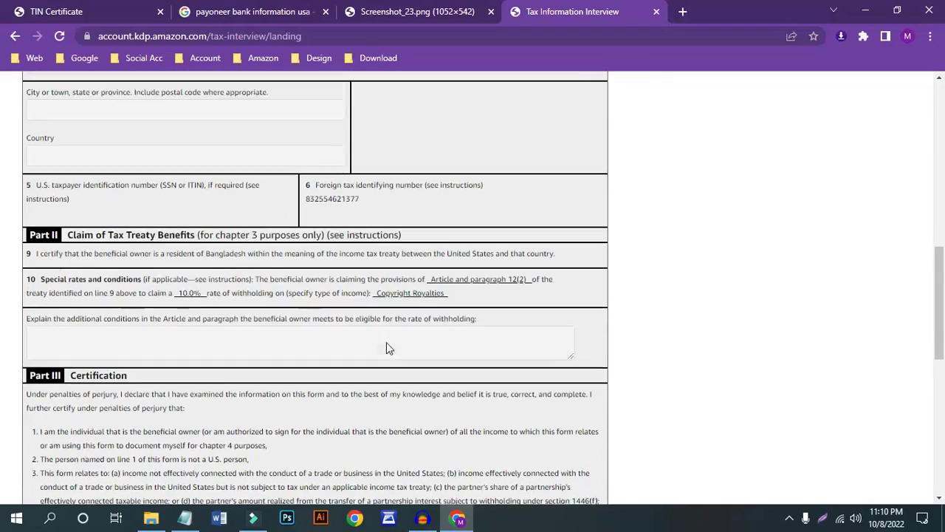
scroll(386, 348, "up", 1)
scroll(386, 348, "down", 10)
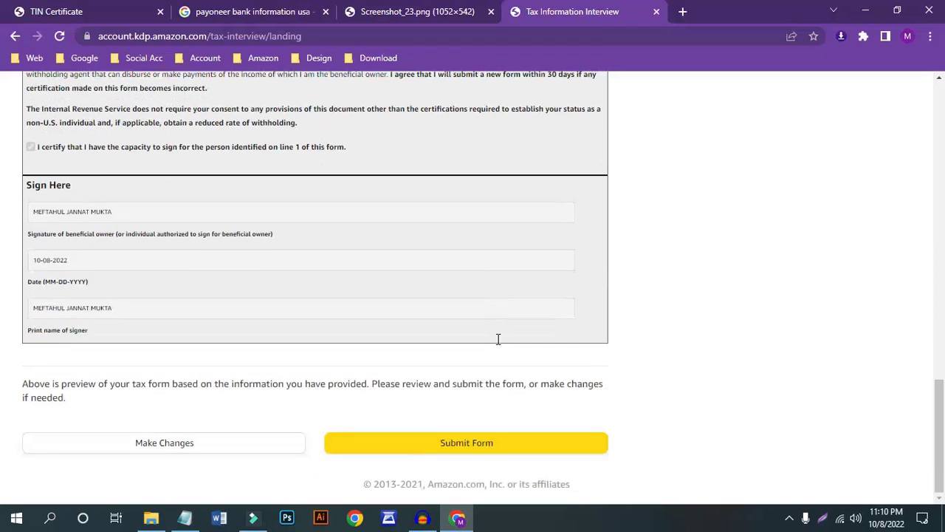
left_click(477, 444)
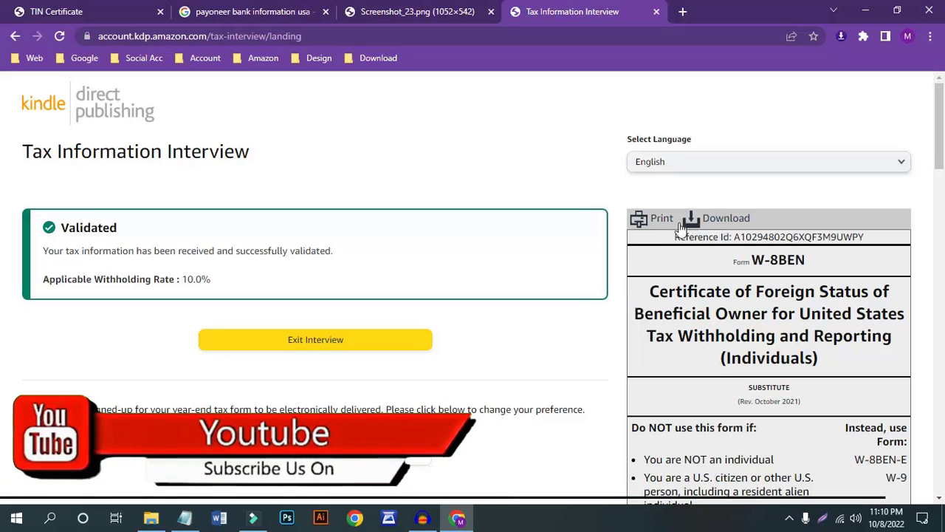
Step: Download a copy of the submitted W-8BEN form as a PDF
scroll(733, 225, "down", 3)
scroll(713, 225, "up", 3)
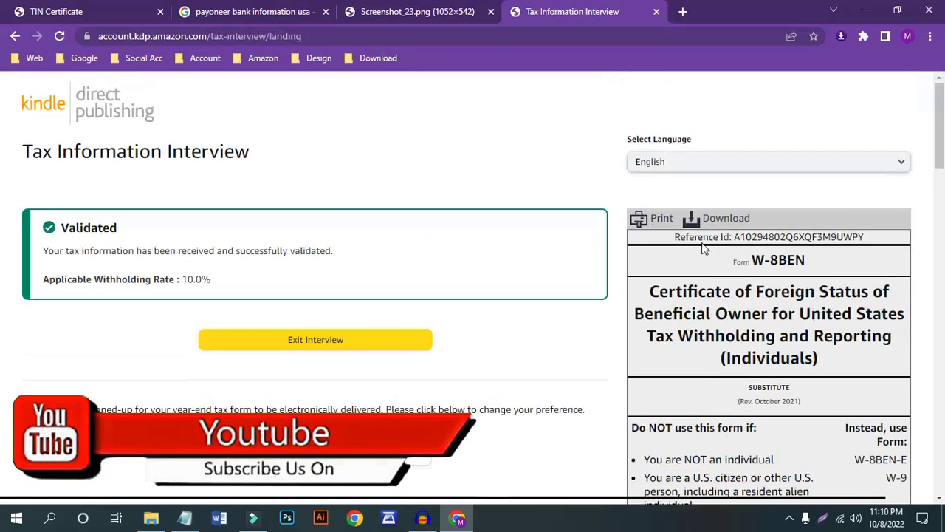
left_click(713, 224)
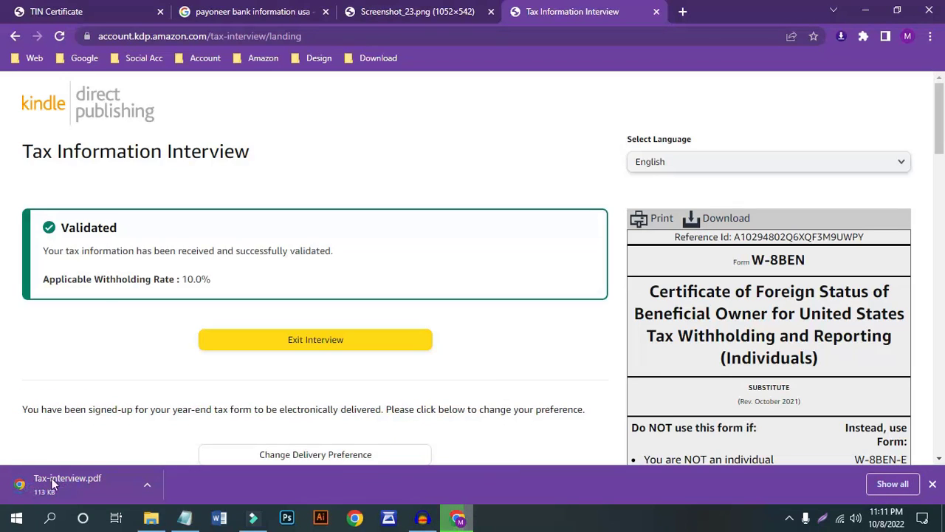
scroll(741, 363, "down", 1)
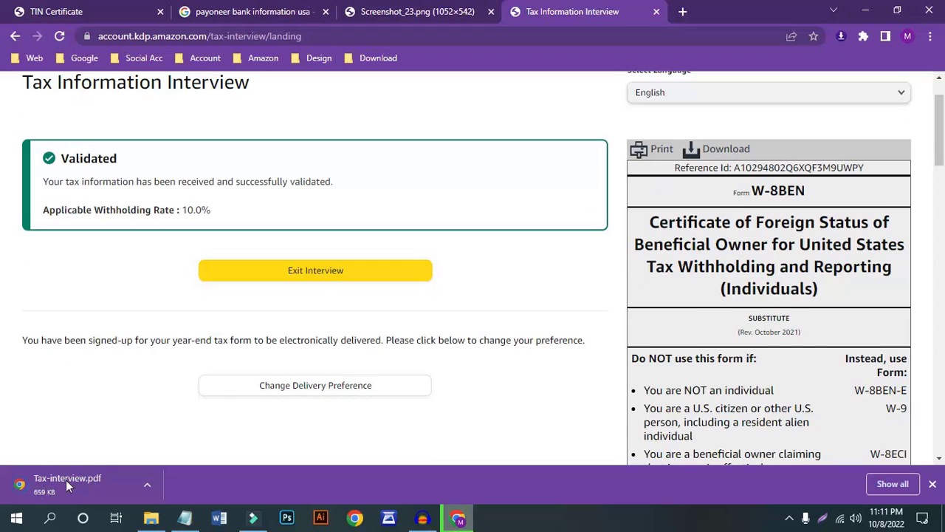
scroll(175, 320, "up", 1)
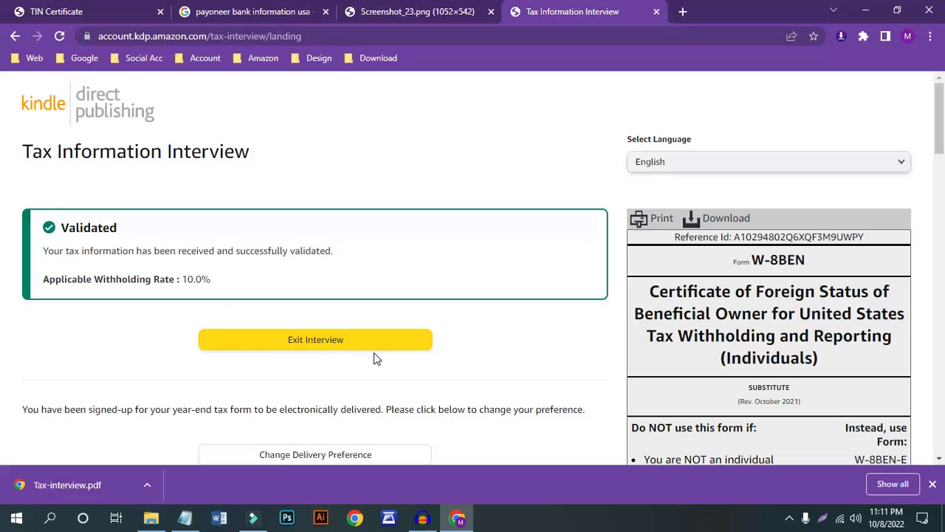
Step: Exit the tax interview and return to the author/publisher information on the KDP account page
left_click(303, 347)
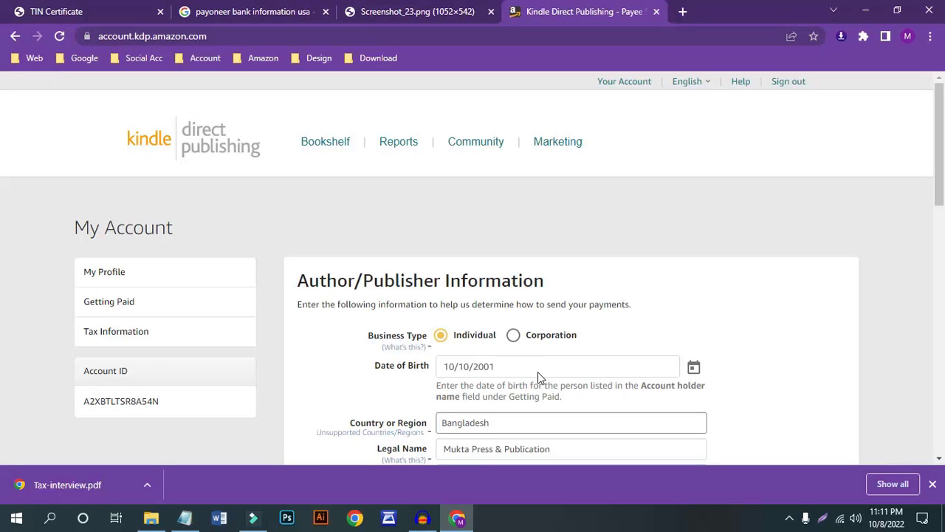
mouse_move(405, 355)
scroll(891, 288, "down", 10)
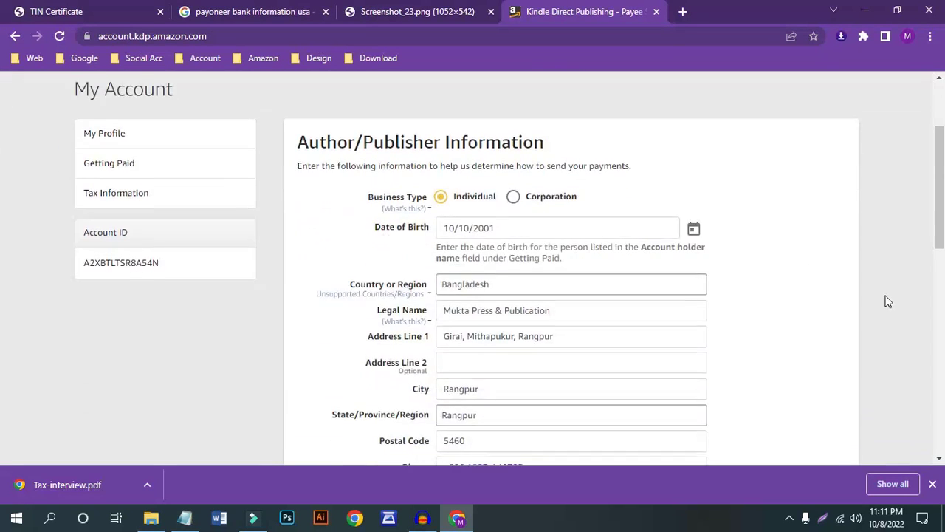